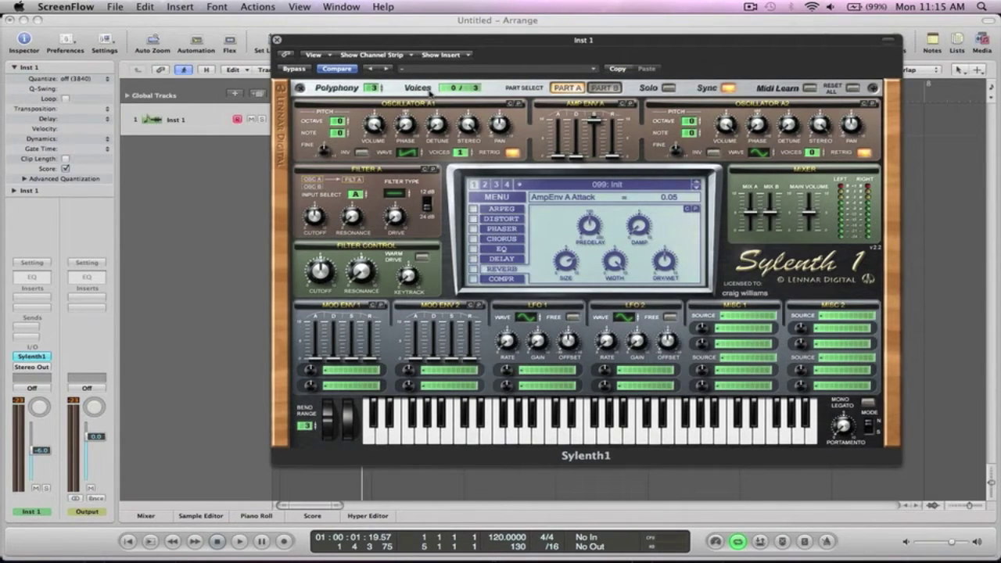
# - Move the Sylenth1 window aside to view the Inst 1 MIDI region, and place it back over the arrangement
pyautogui.moveTo(396, 44); pyautogui.dragTo(372, 149)
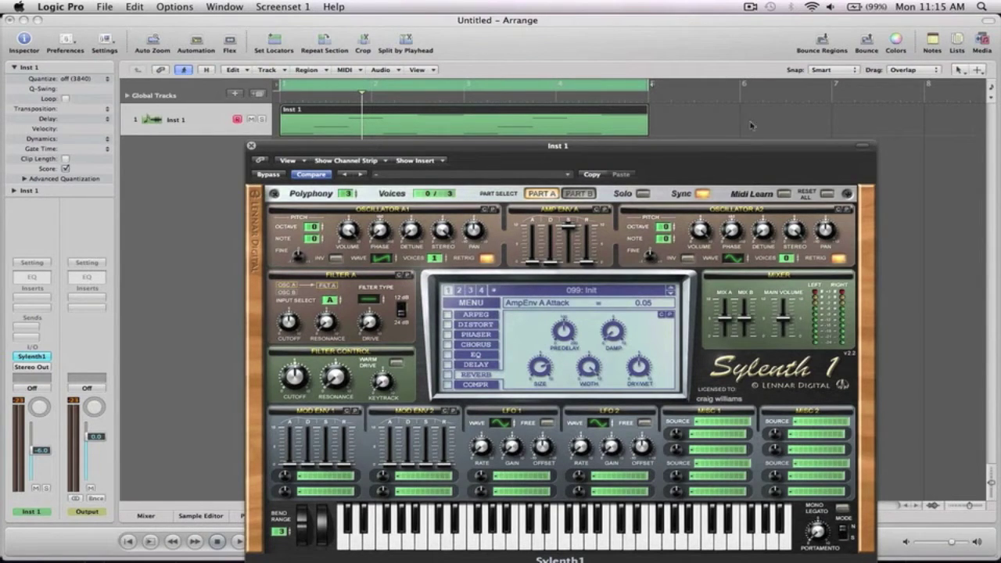
pyautogui.click(700, 122)
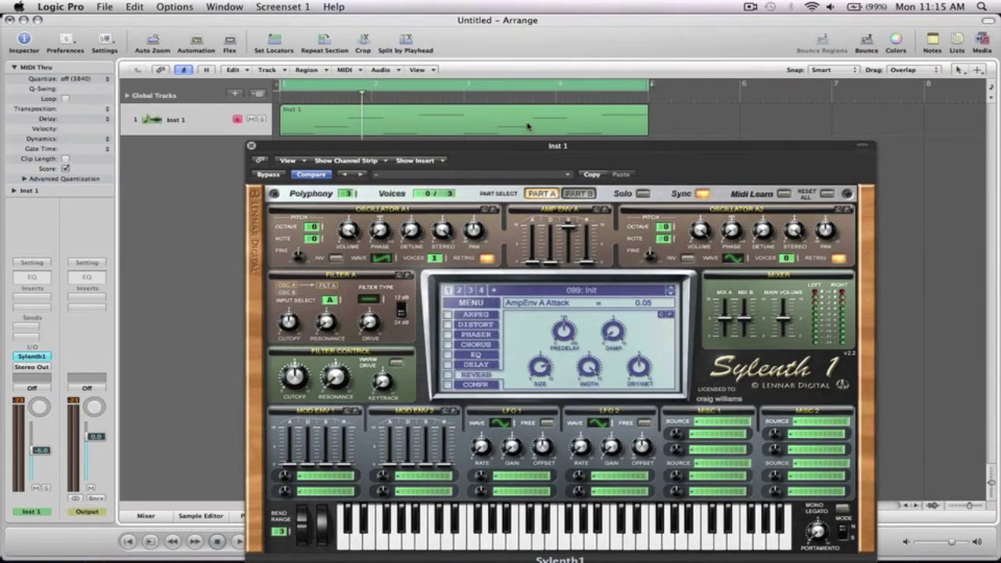
pyautogui.moveTo(662, 147); pyautogui.dragTo(615, 152)
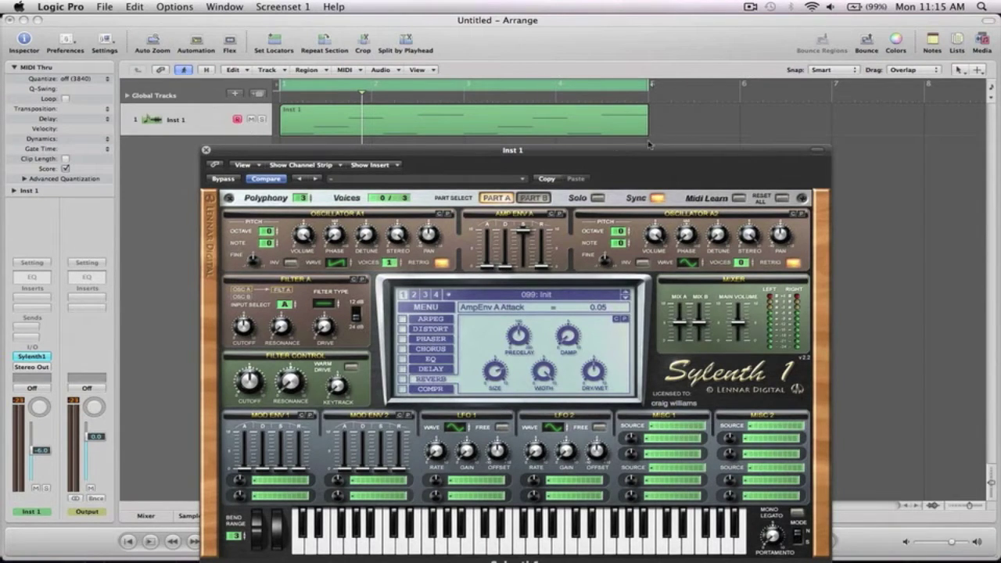
pyautogui.moveTo(654, 152); pyautogui.dragTo(739, 55)
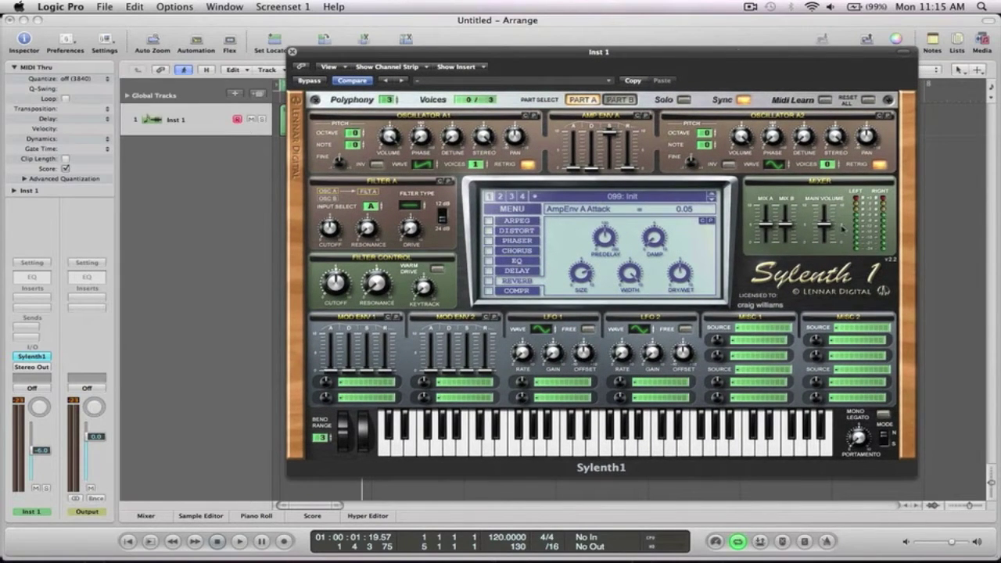
# - Reset the Sylenth1 patch with Init Preset and briefly audition the loop
pyautogui.click(516, 208)
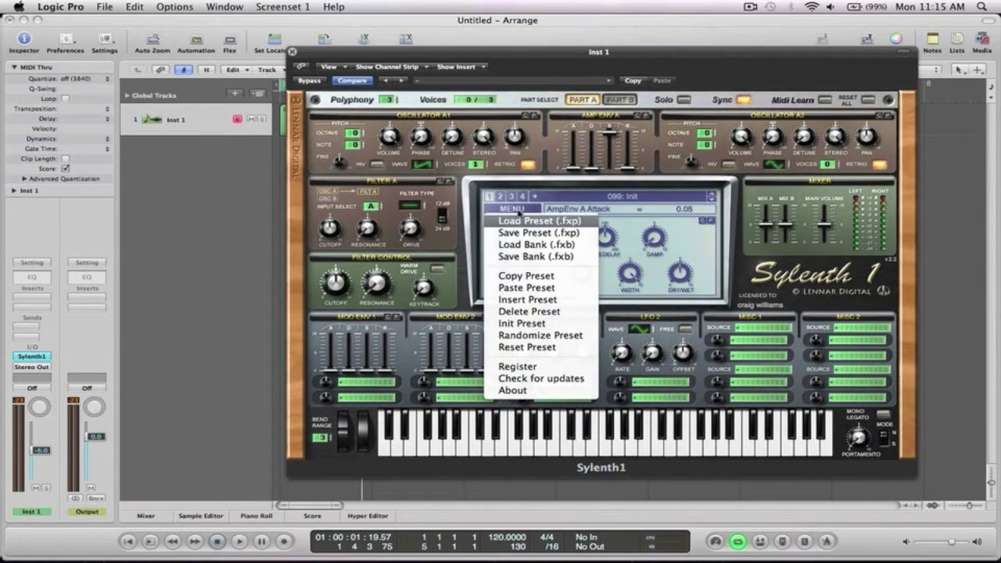
pyautogui.click(521, 323)
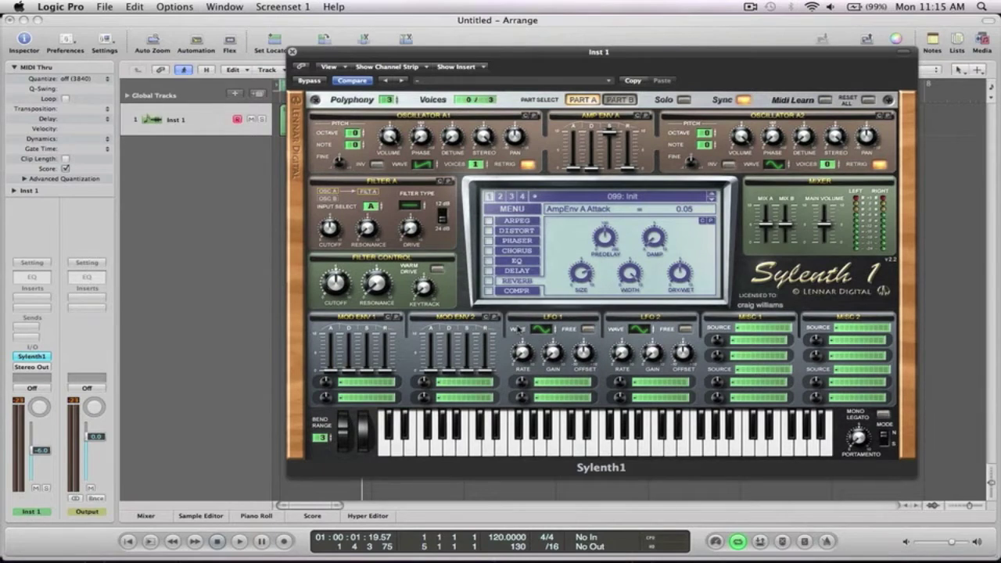
pyautogui.press('space')
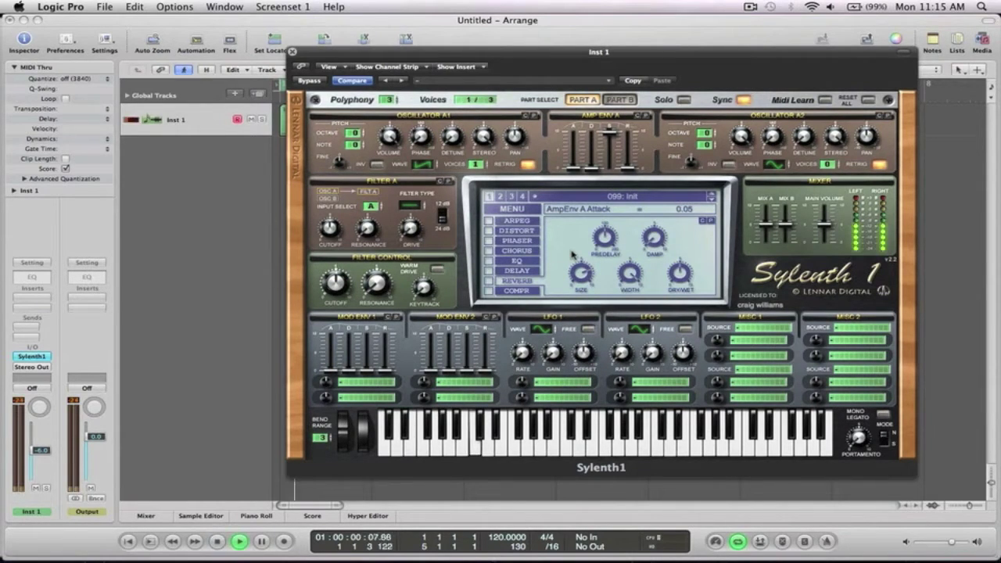
pyautogui.press('space')
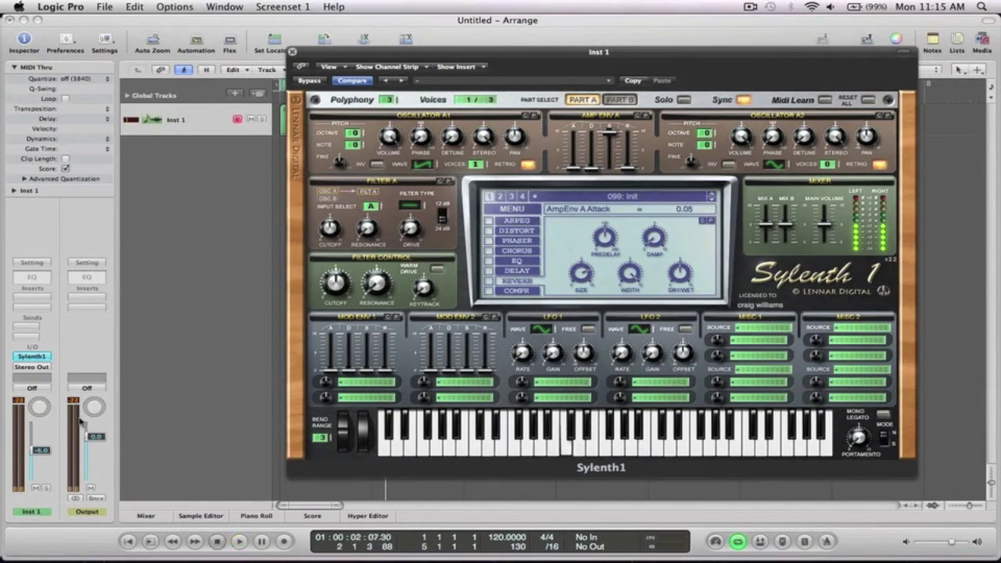
# - Lower the Inst 1 channel volume to -10.2 dB while playing the loop
pyautogui.moveTo(40, 450); pyautogui.dragTo(39, 463)
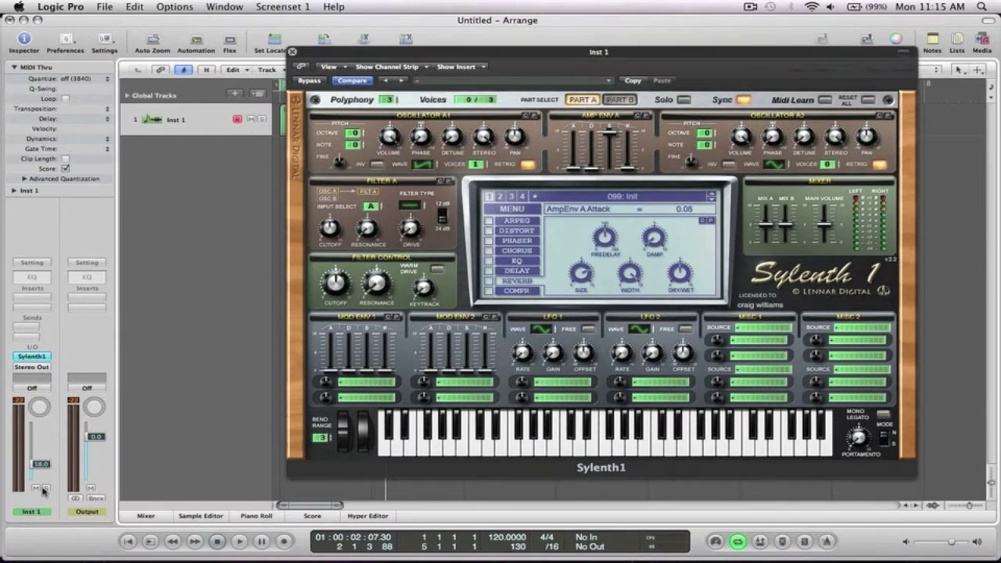
pyautogui.press('space')
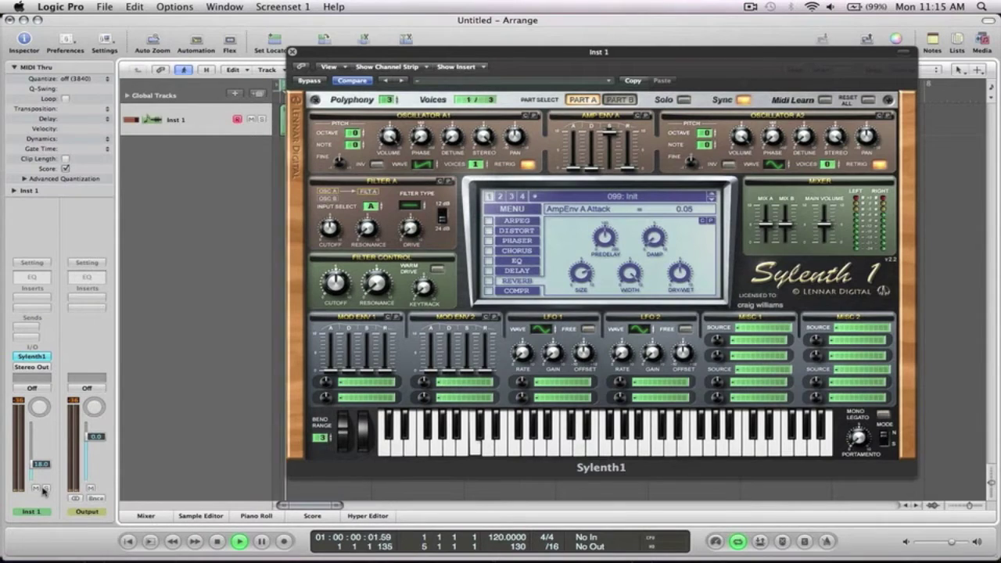
pyautogui.moveTo(42, 467); pyautogui.dragTo(39, 454)
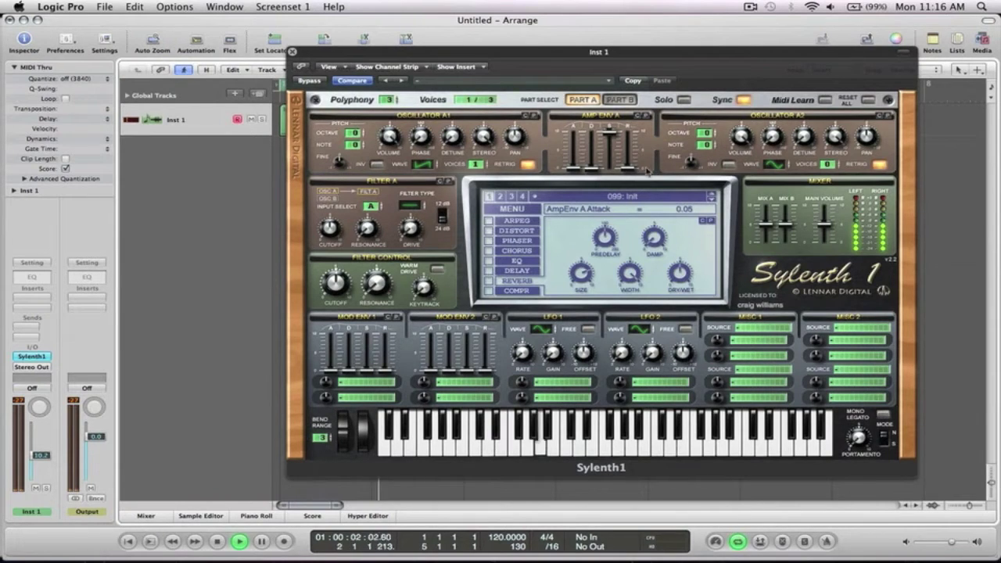
# - Set the amp envelope release to 4.76 and enable Mono Legato with a portamento time of 3.71
pyautogui.moveTo(629, 169); pyautogui.dragTo(628, 118)
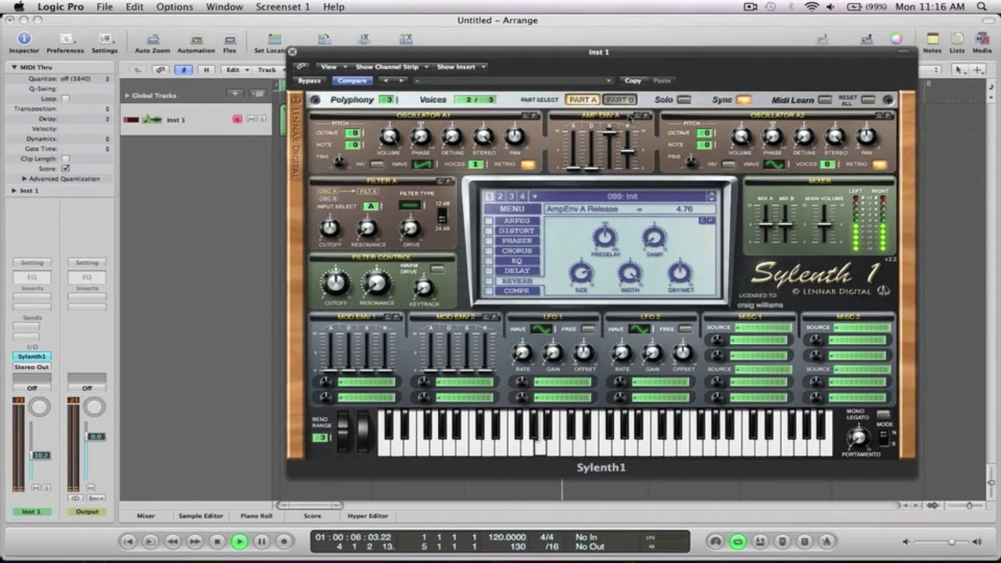
pyautogui.click(883, 416)
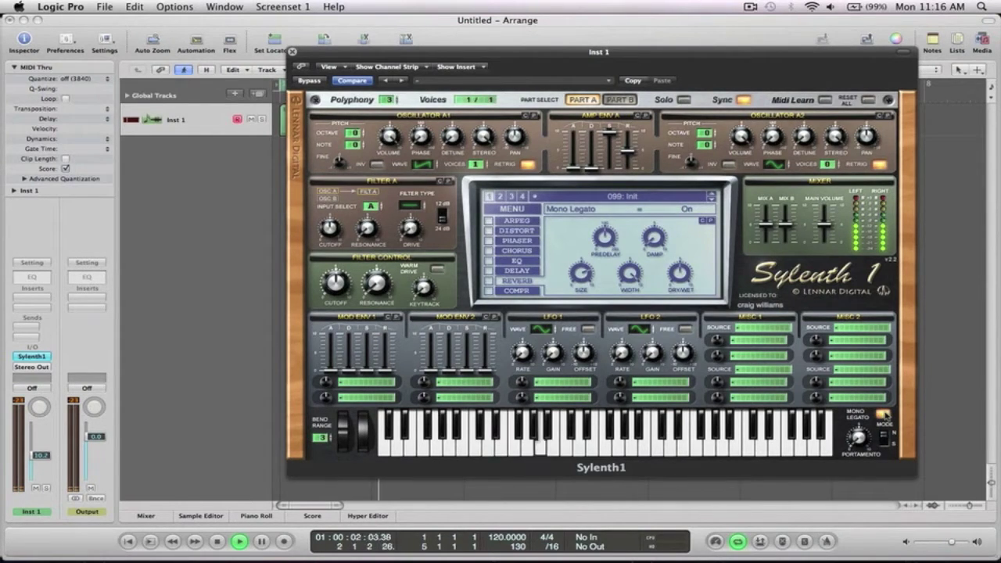
pyautogui.moveTo(858, 435); pyautogui.dragTo(857, 390)
# - Stop playback and audition the glide between a low and a high note with the Caps Lock keyboard
pyautogui.press('space')
pyautogui.press('s')
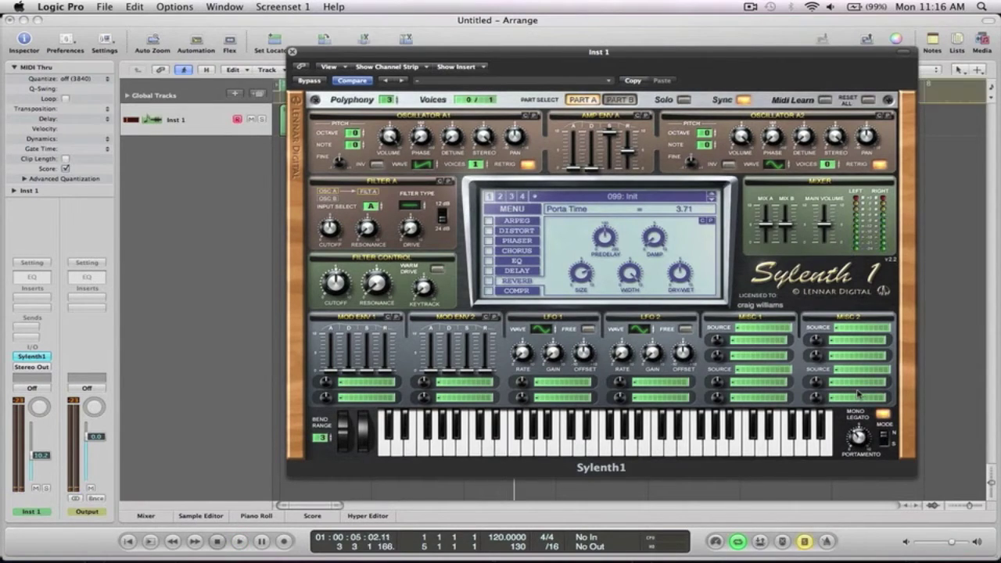
pyautogui.press('s')
pyautogui.press('capslock')
pyautogui.press('s')
pyautogui.press('k')
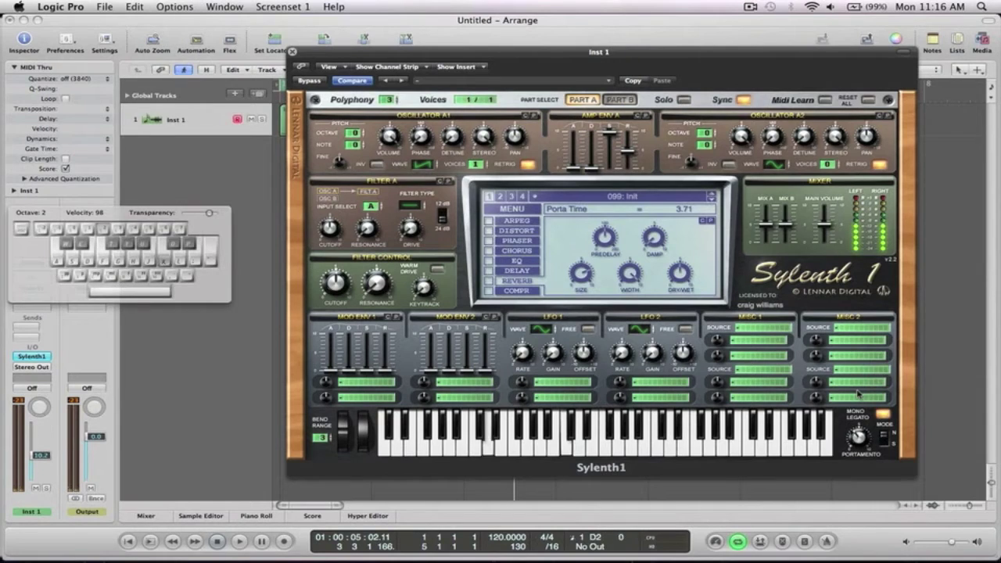
pyautogui.press('s')
pyautogui.press('k')
pyautogui.press('s')
# - Set the portamento time to 4.33 while auditioning the glide, and close the Caps Lock keyboard
pyautogui.moveTo(858, 435); pyautogui.dragTo(858, 410)
pyautogui.press('s')
pyautogui.press('k')
pyautogui.press('s')
pyautogui.moveTo(857, 412); pyautogui.dragTo(858, 460)
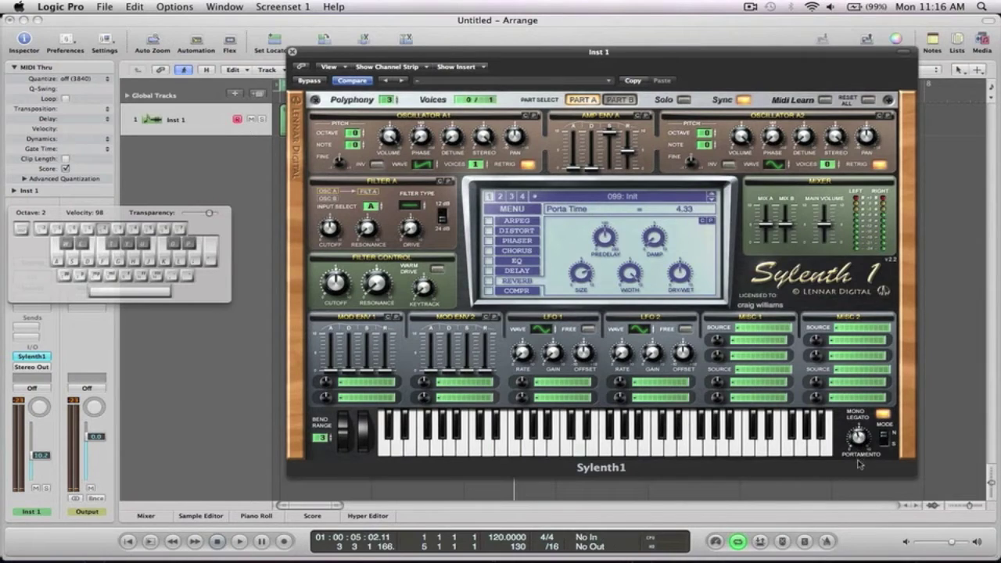
pyautogui.press('super+k')
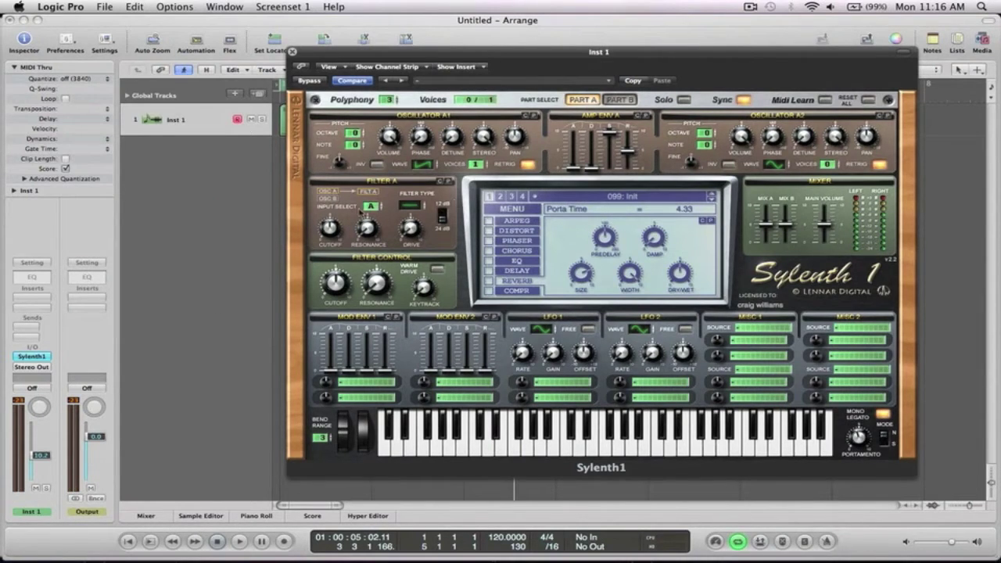
# - With the loop playing, set Filter A to Lowpass with cutoff 16.47 Hz, resonance 0.00 and drive 1.10
pyautogui.press('space')
pyautogui.click(412, 205)
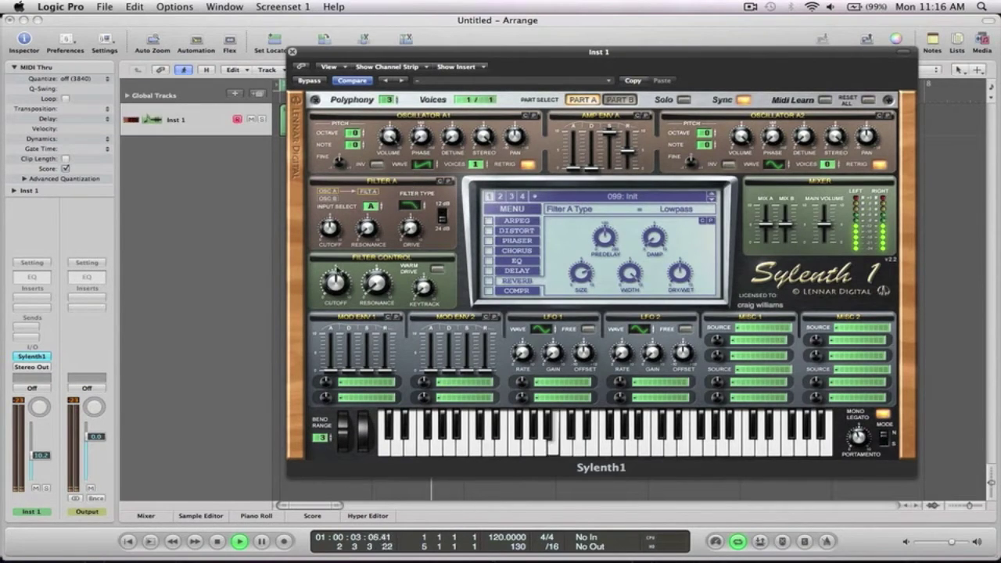
pyautogui.moveTo(325, 227); pyautogui.dragTo(330, 262)
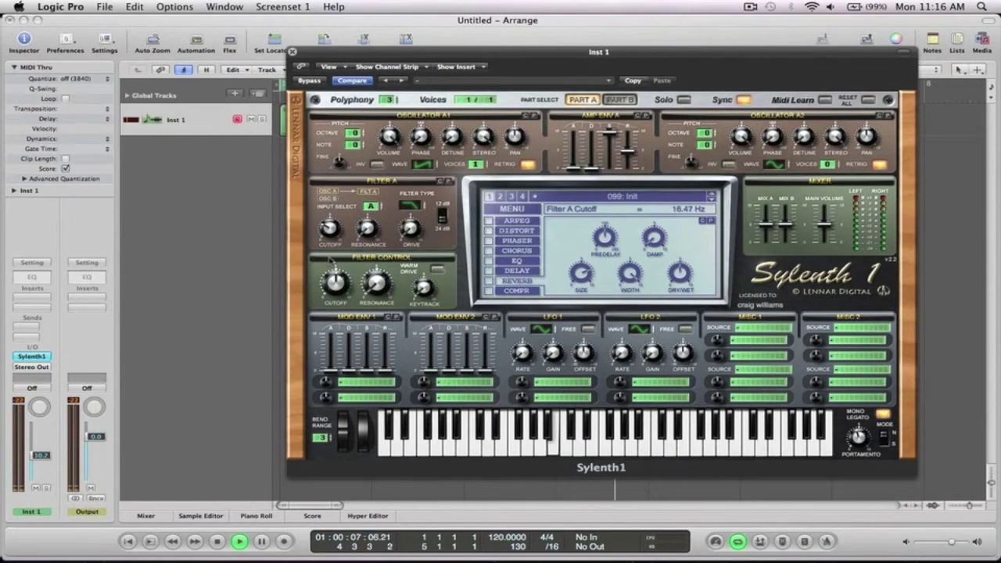
pyautogui.moveTo(370, 232); pyautogui.dragTo(372, 256)
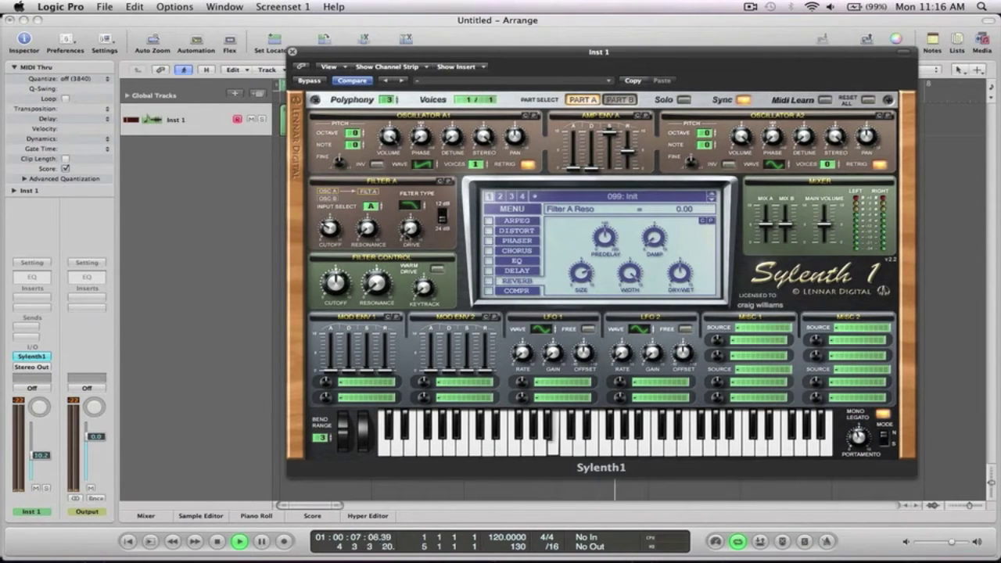
pyautogui.moveTo(410, 230); pyautogui.dragTo(410, 220)
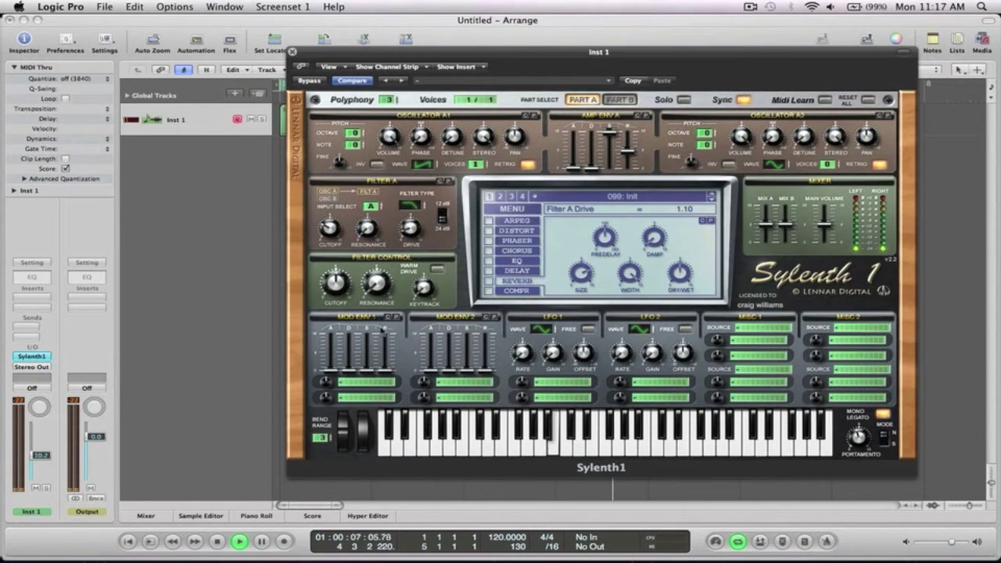
# - Route Mod Env 1 to Cutoff A with an amount of about 3.33 and a short decay of 0.75
pyautogui.click(356, 382)
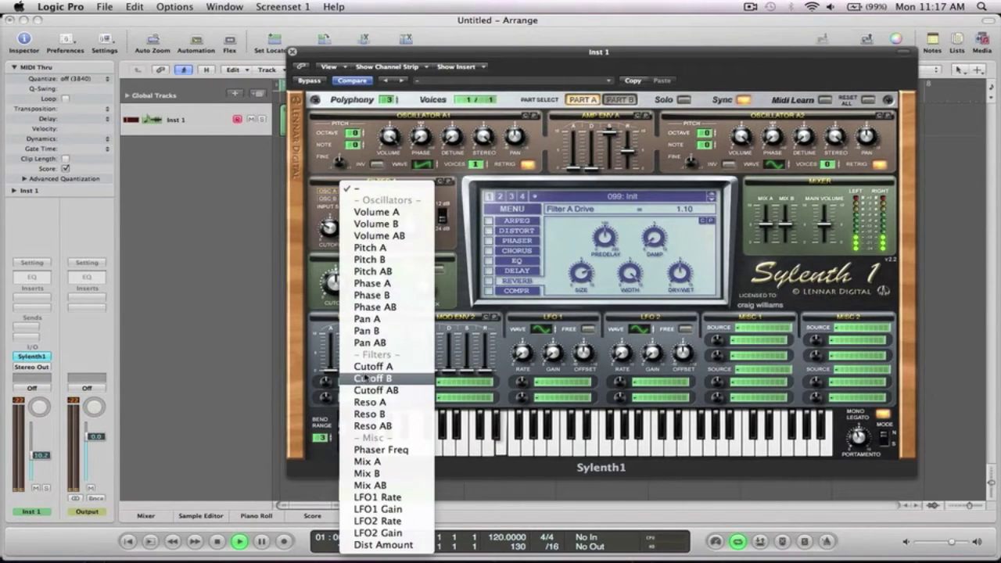
pyautogui.click(368, 366)
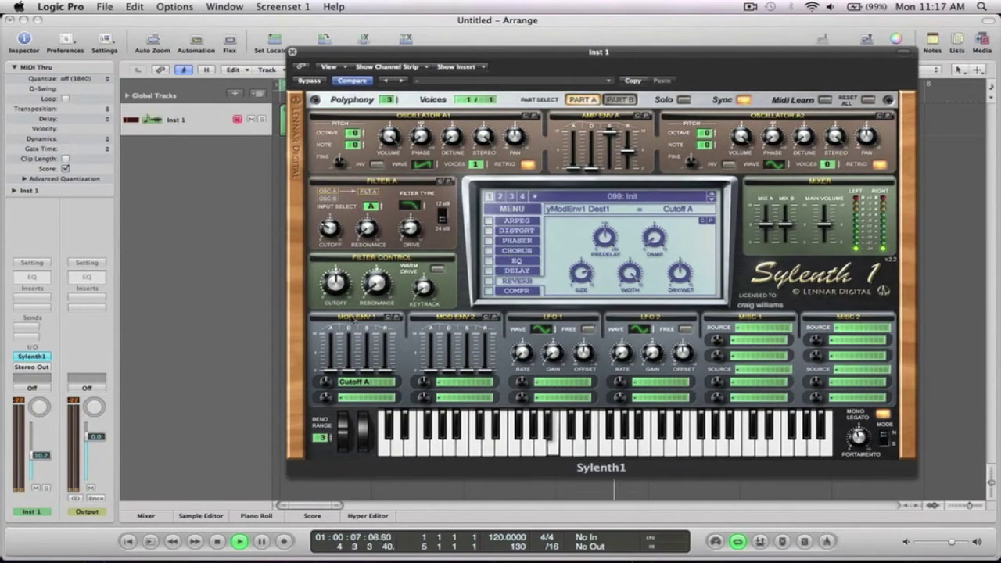
pyautogui.moveTo(350, 372); pyautogui.dragTo(348, 339)
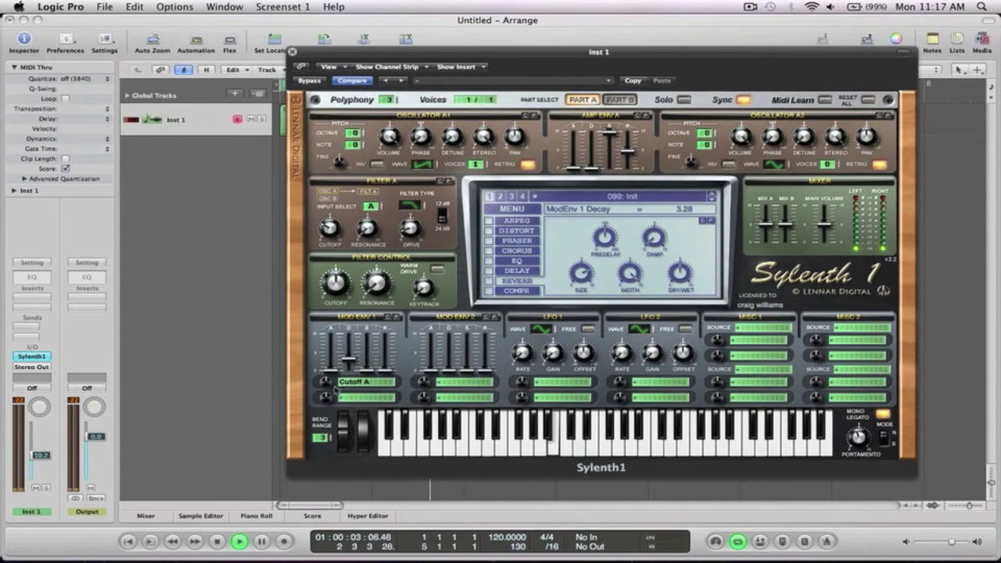
pyautogui.moveTo(349, 360); pyautogui.dragTo(325, 363)
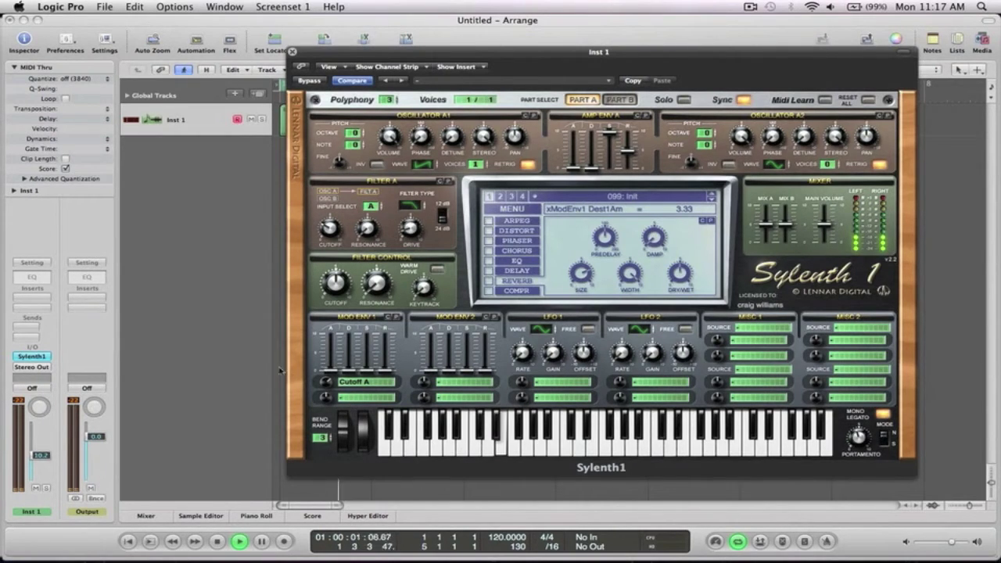
pyautogui.moveTo(326, 383); pyautogui.dragTo(325, 381)
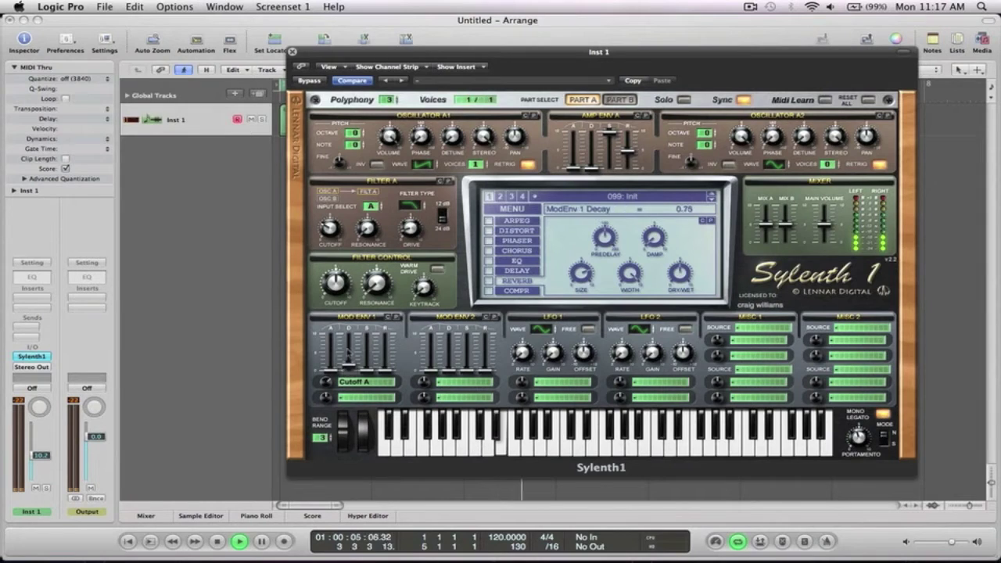
# - Shape Mod Env 1 with decay 3.45, sustain 8.91 and release 4.37
pyautogui.moveTo(348, 371); pyautogui.dragTo(349, 333)
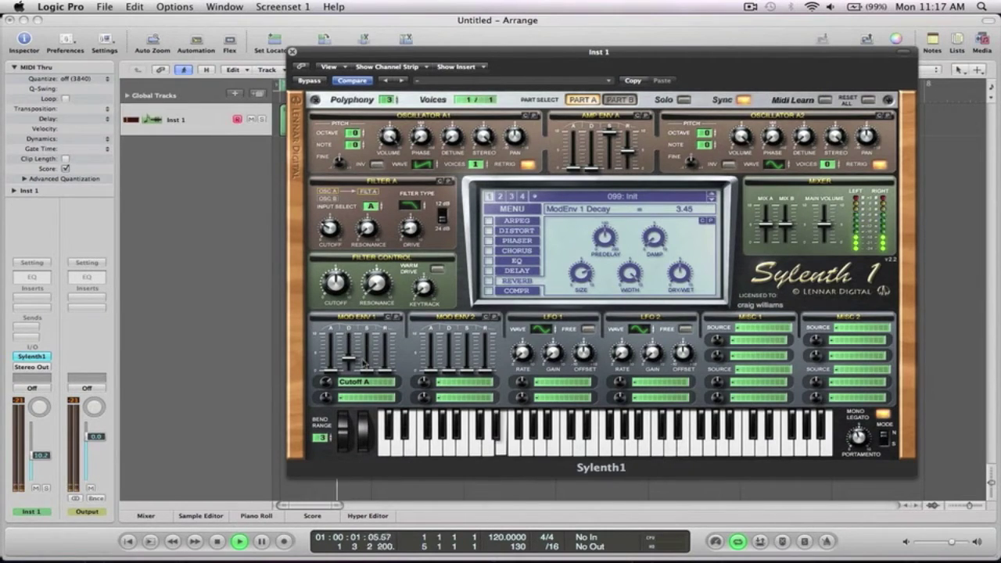
pyautogui.moveTo(369, 371); pyautogui.dragTo(368, 337)
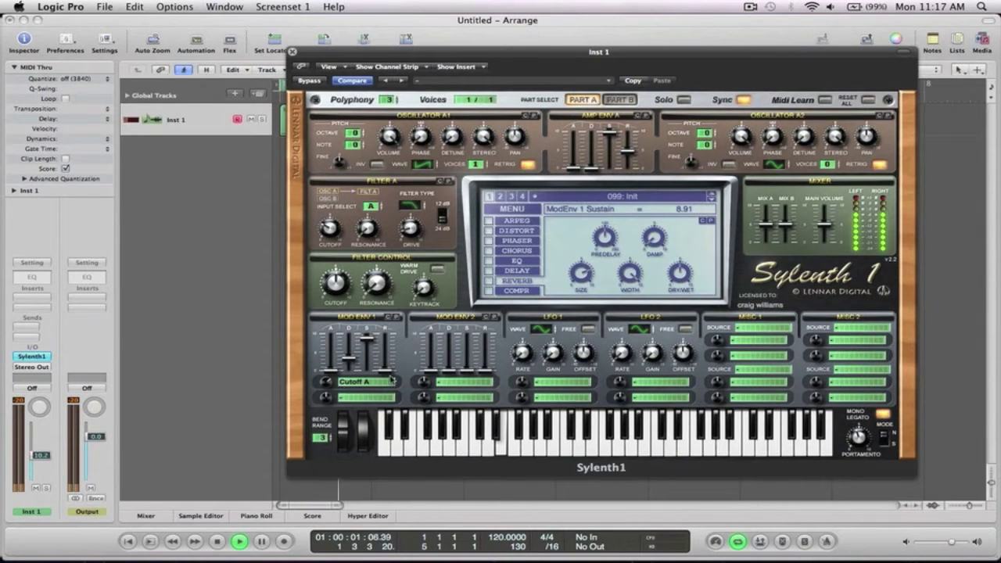
pyautogui.moveTo(386, 374); pyautogui.dragTo(384, 329)
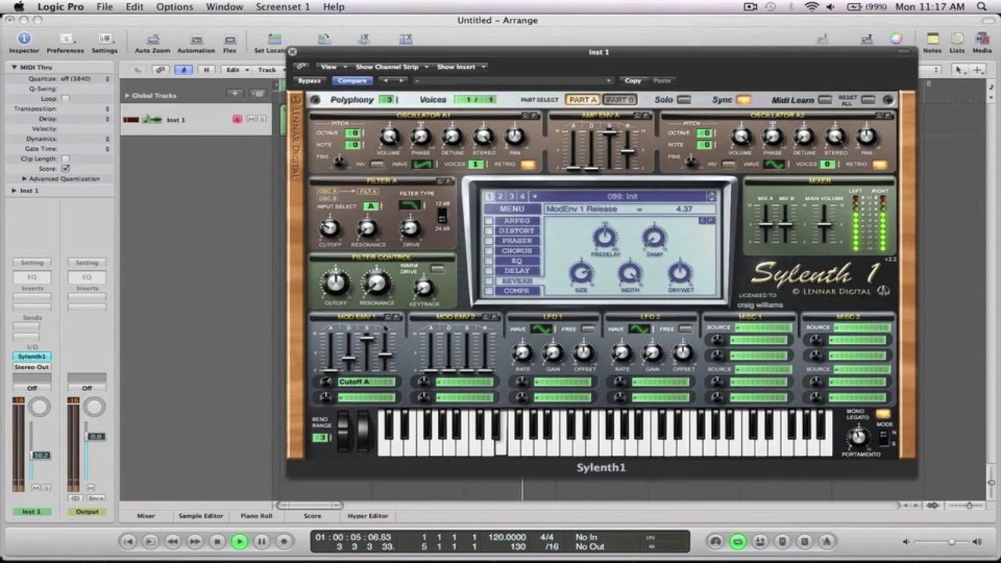
# - Turn on Warm Drive in Filter Control and set its cutoff to 30.52 Hz
pyautogui.click(436, 267)
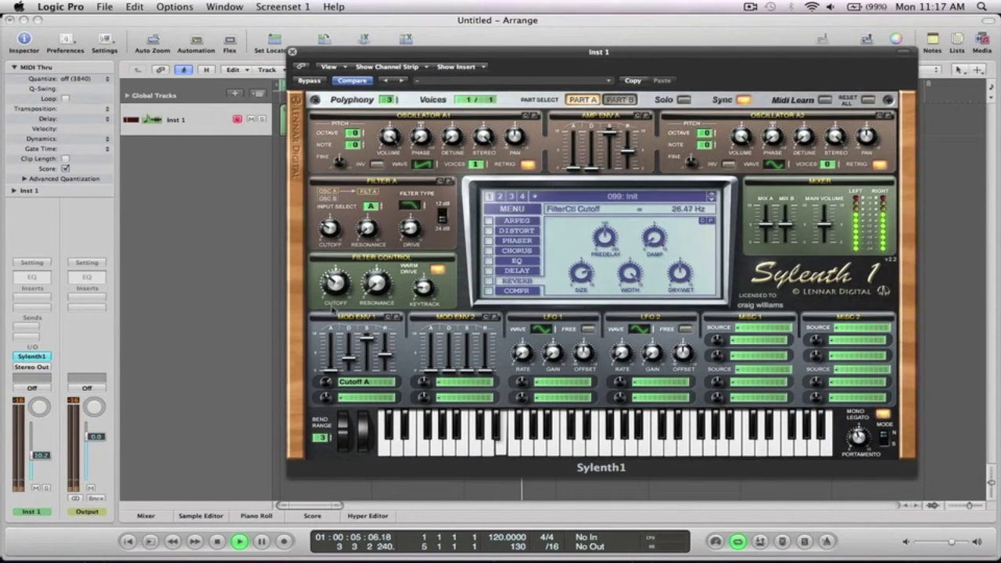
pyautogui.moveTo(335, 283); pyautogui.dragTo(339, 308)
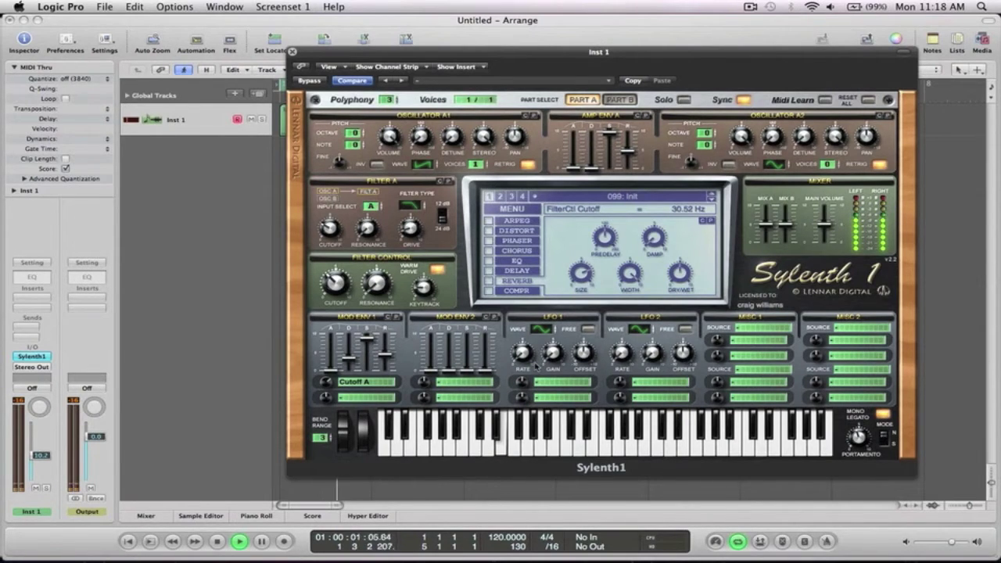
# - Set the LFO 1 rate to 1/8 and route it to Pitch A with an amount of 0.76
pyautogui.moveTo(523, 356); pyautogui.dragTo(524, 287)
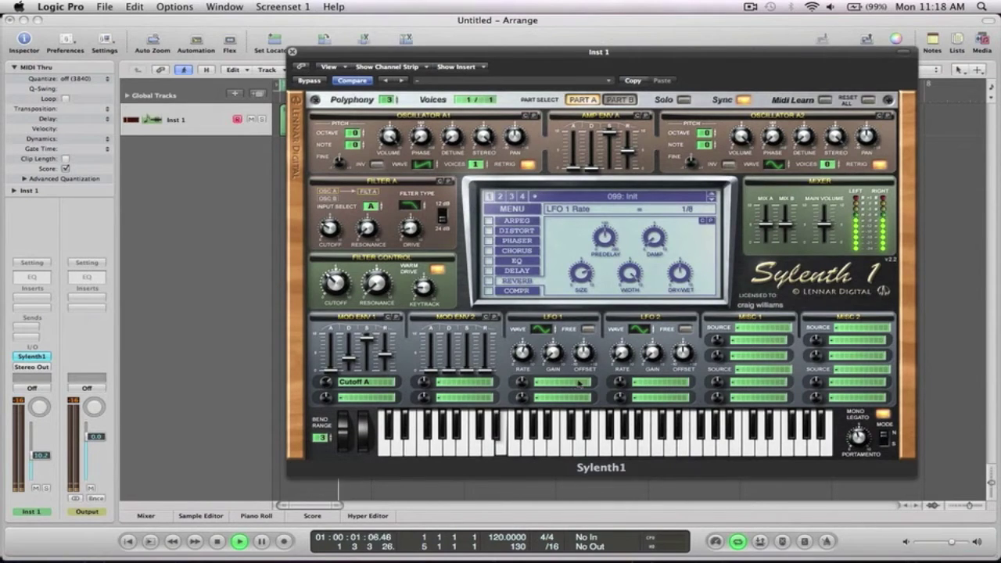
pyautogui.click(521, 383)
pyautogui.moveTo(521, 385); pyautogui.dragTo(521, 382)
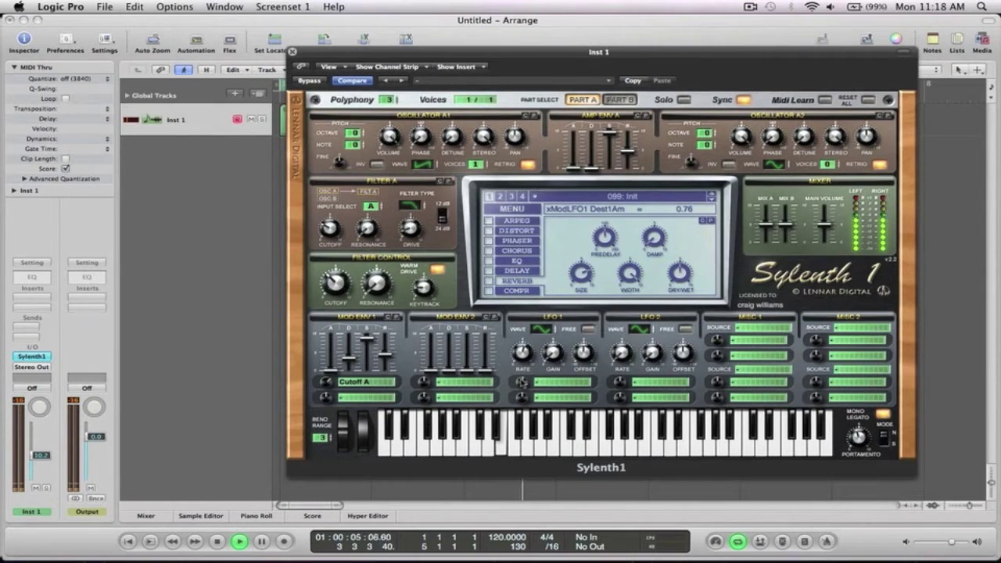
pyautogui.click(554, 382)
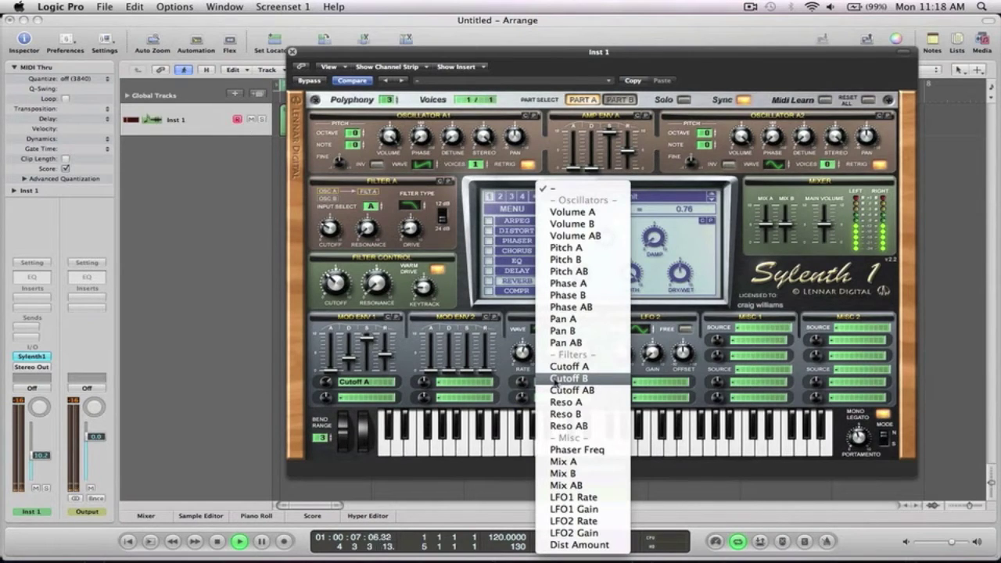
pyautogui.click(585, 248)
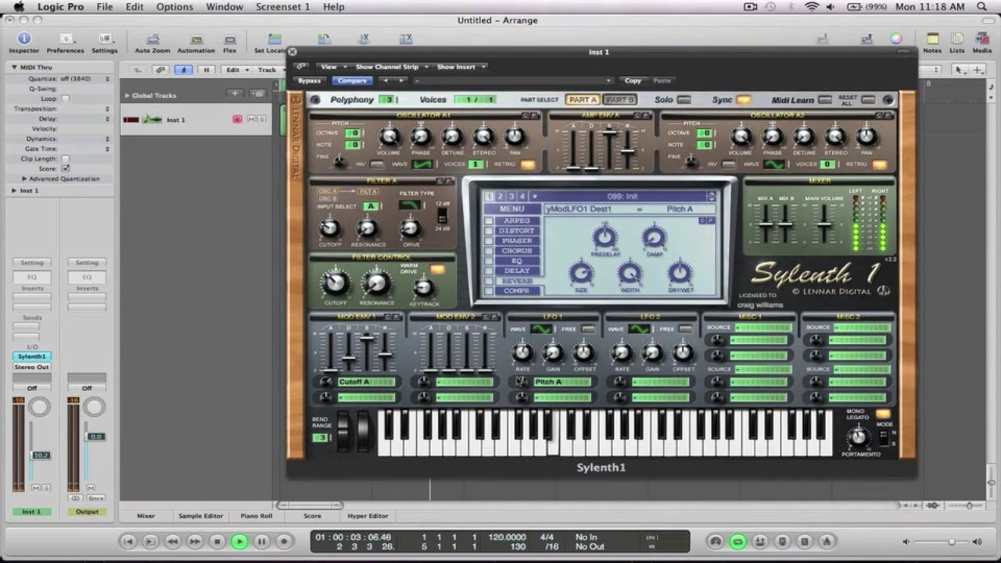
# - Set the LFO 1 gain to 0.38 and turn on its Free mode, with the Filter Control cutoff at 1125.10 Hz
pyautogui.click(553, 356)
pyautogui.moveTo(553, 357)
pyautogui.mouseDown()
pyautogui.moveTo(555, 338)
pyautogui.moveTo(552, 351)
pyautogui.mouseUp()
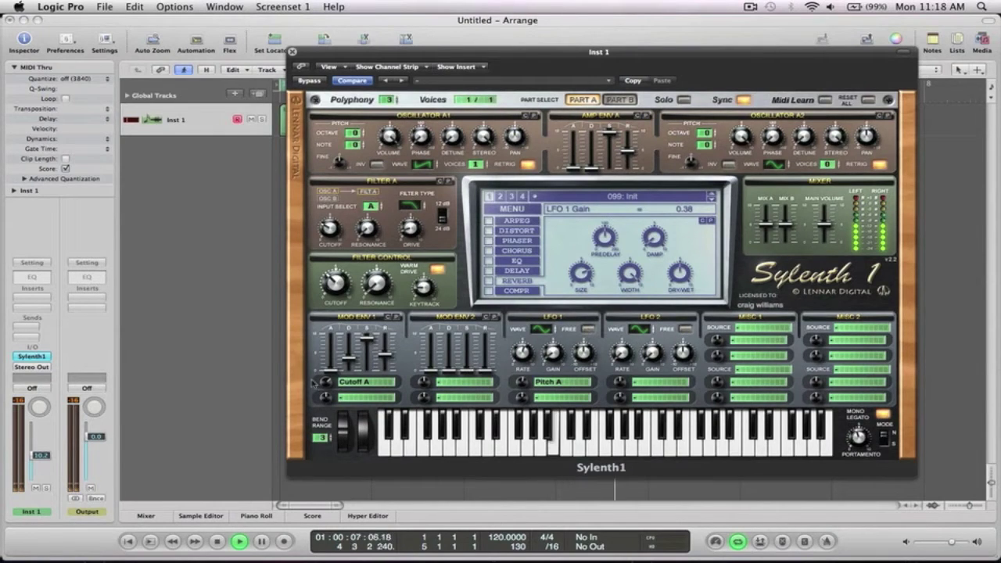
pyautogui.moveTo(326, 275); pyautogui.dragTo(326, 238)
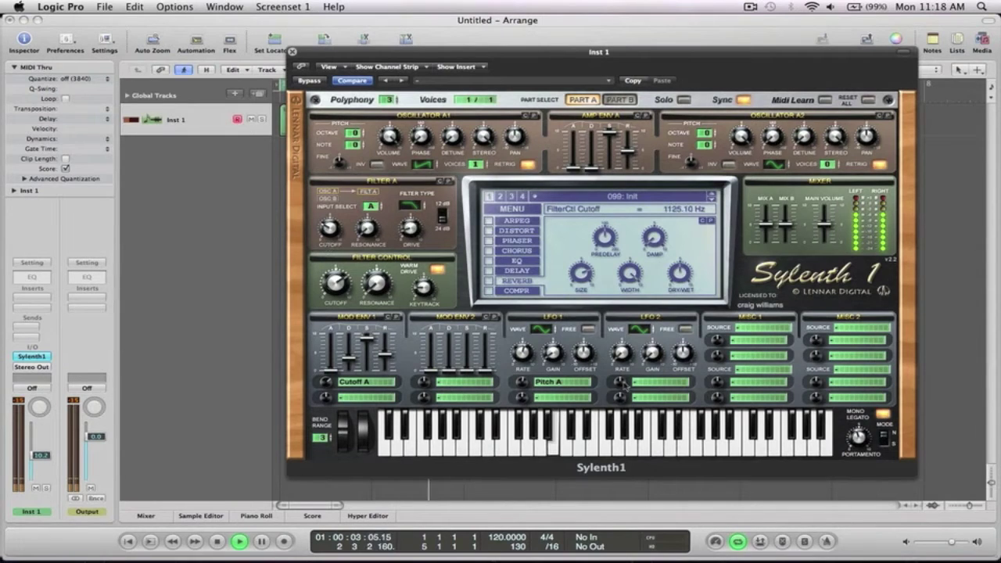
pyautogui.click(591, 329)
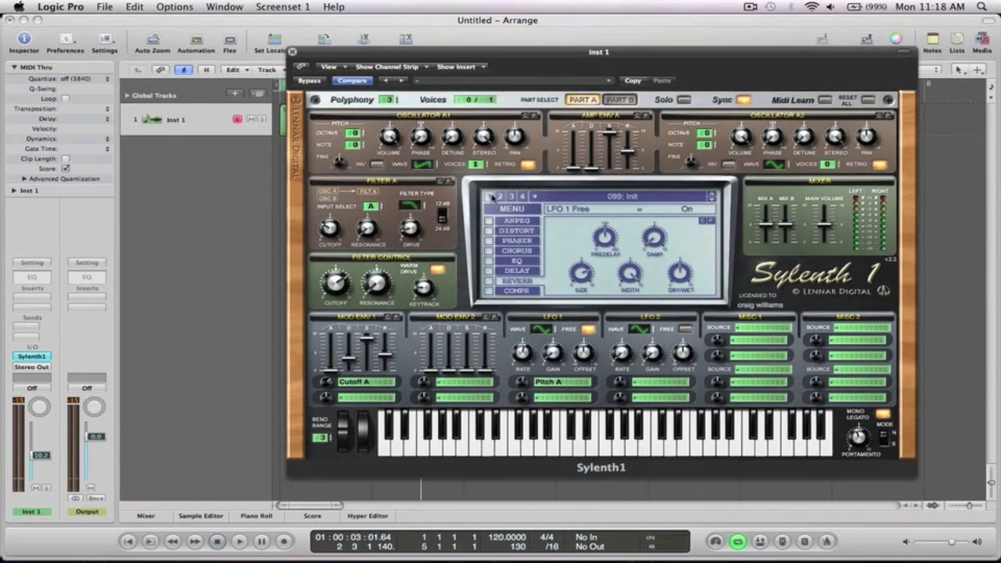
# - Turn on the OverDrive distortion effect and set its amount to 5.95 during playback
pyautogui.click(489, 231)
pyautogui.click(518, 232)
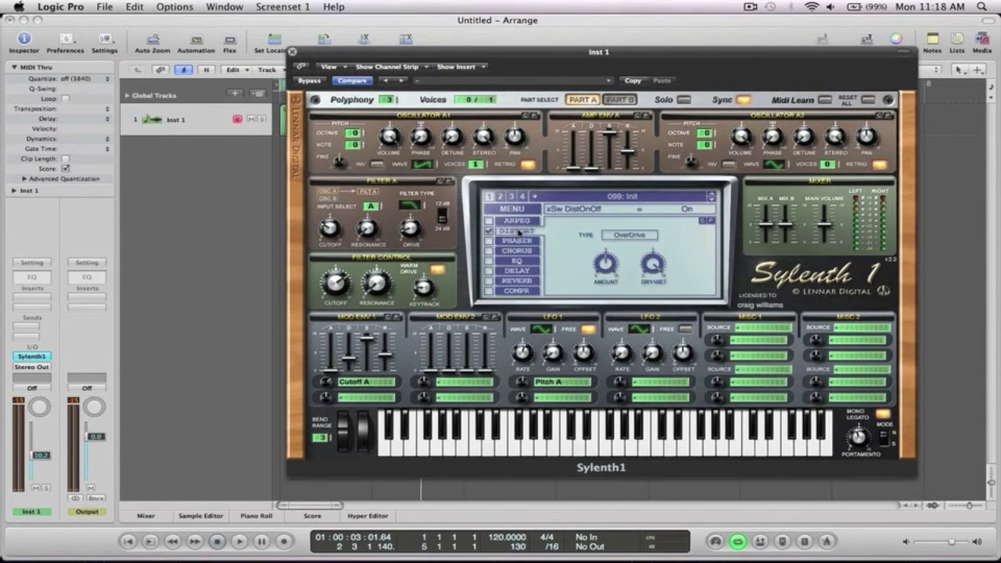
pyautogui.press('space')
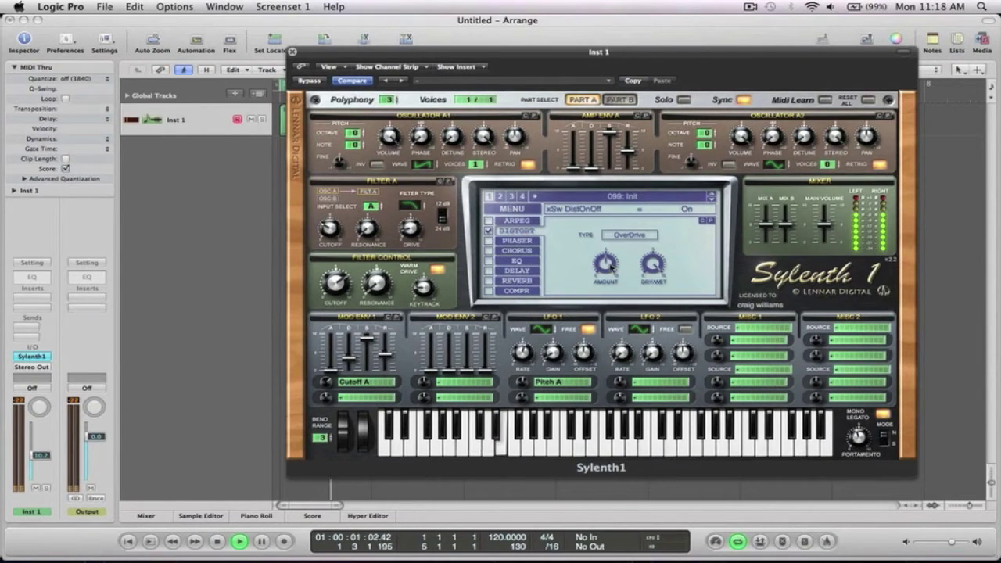
pyautogui.moveTo(608, 264); pyautogui.dragTo(608, 259)
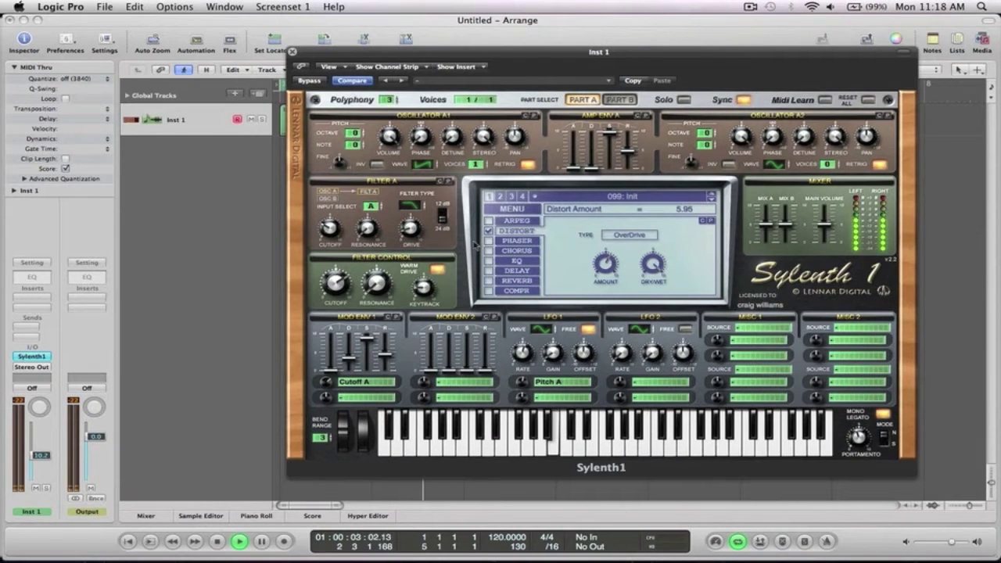
# - Turn on the EQ effect, boost the bass to 7.93 dB, raise the treble, and set the treble frequency to 6251.26 Hz
pyautogui.click(489, 261)
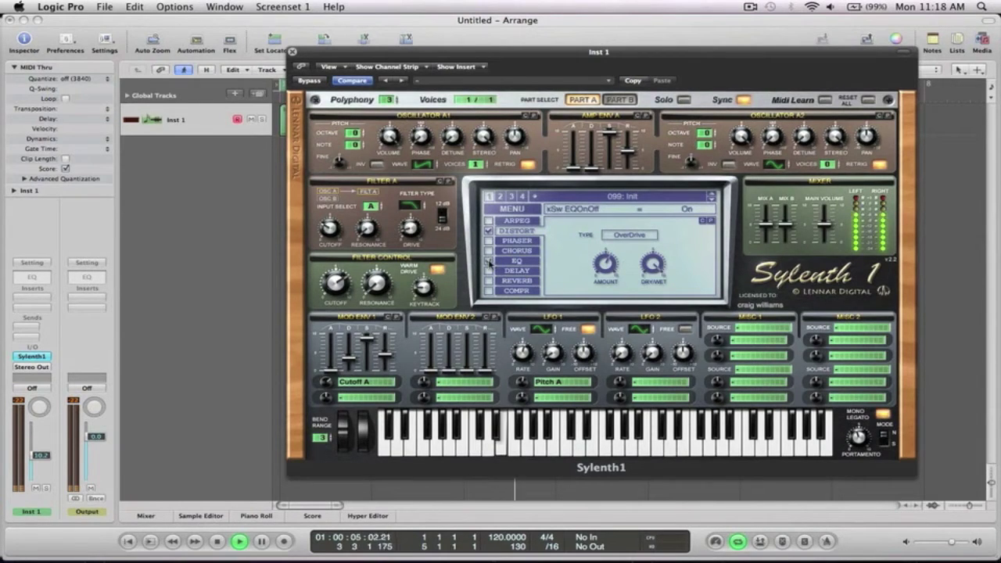
pyautogui.click(517, 261)
pyautogui.moveTo(571, 262); pyautogui.dragTo(570, 104)
pyautogui.moveTo(610, 260); pyautogui.dragTo(579, 325)
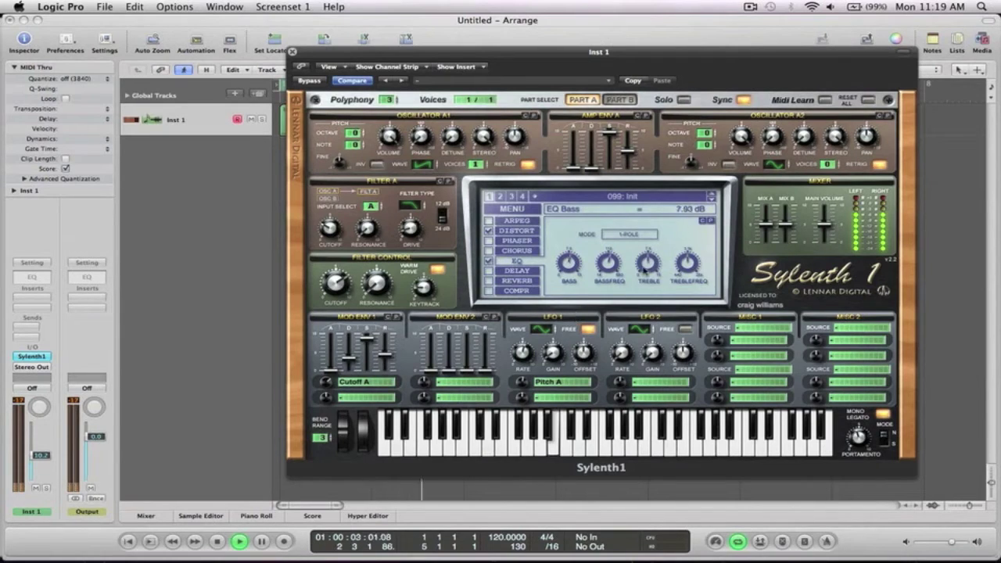
pyautogui.click(649, 260)
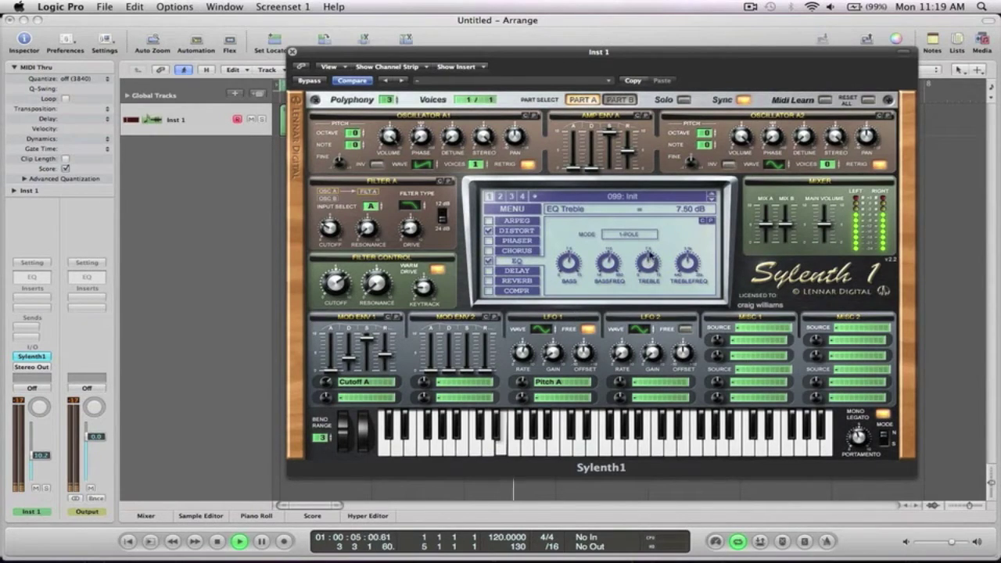
pyautogui.moveTo(648, 260); pyautogui.dragTo(691, 246)
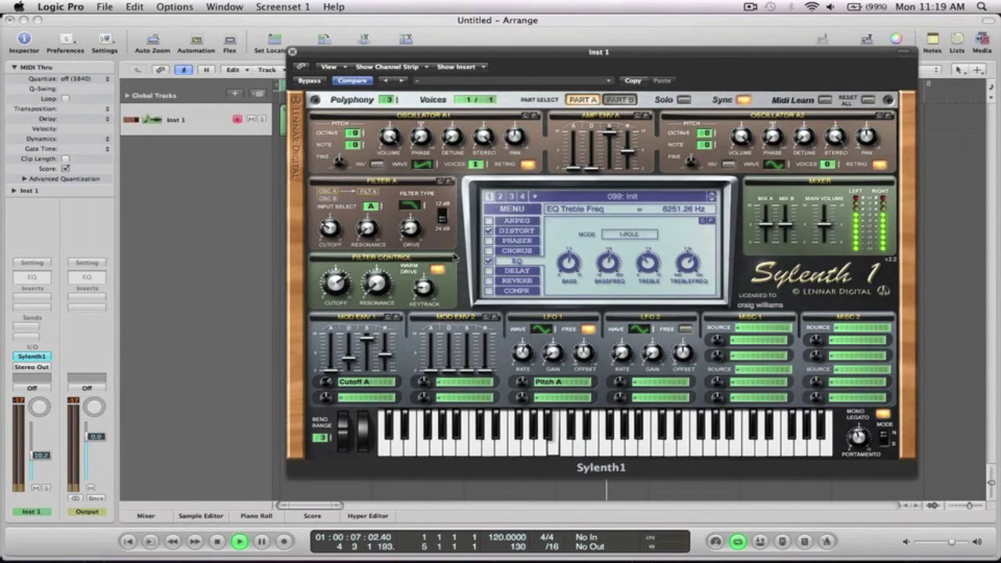
# - Raise the Amp Env A attack slightly, set the Mod Env 1 amount to 2.38, lower the Filter Control cutoff to 22.96 Hz, and stop playback
pyautogui.click(573, 169)
pyautogui.moveTo(574, 169); pyautogui.dragTo(572, 166)
pyautogui.moveTo(348, 358); pyautogui.dragTo(327, 392)
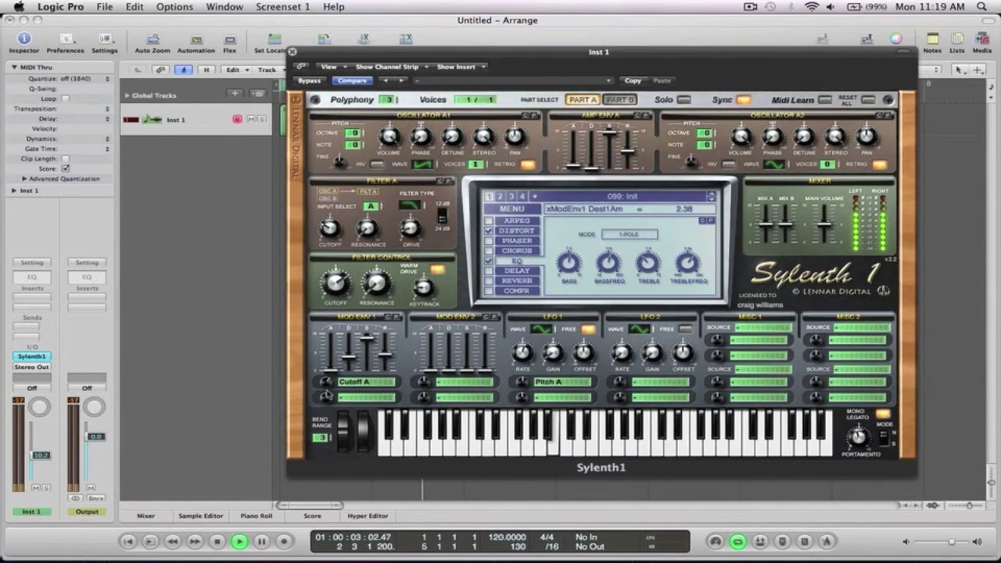
pyautogui.moveTo(348, 287); pyautogui.dragTo(338, 337)
pyautogui.press('space')
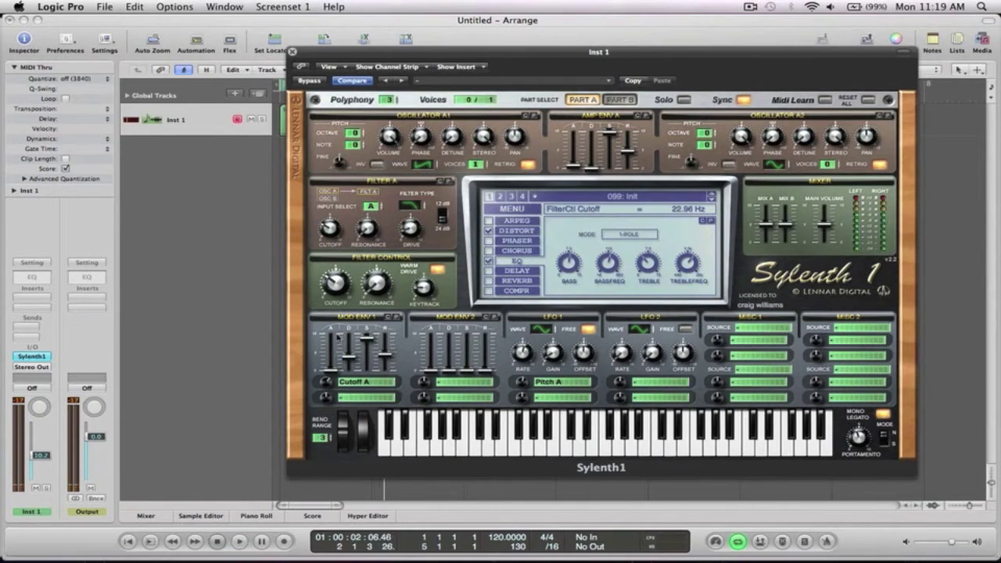
# - Initialise the current preset to start a new patch
pyautogui.click(512, 210)
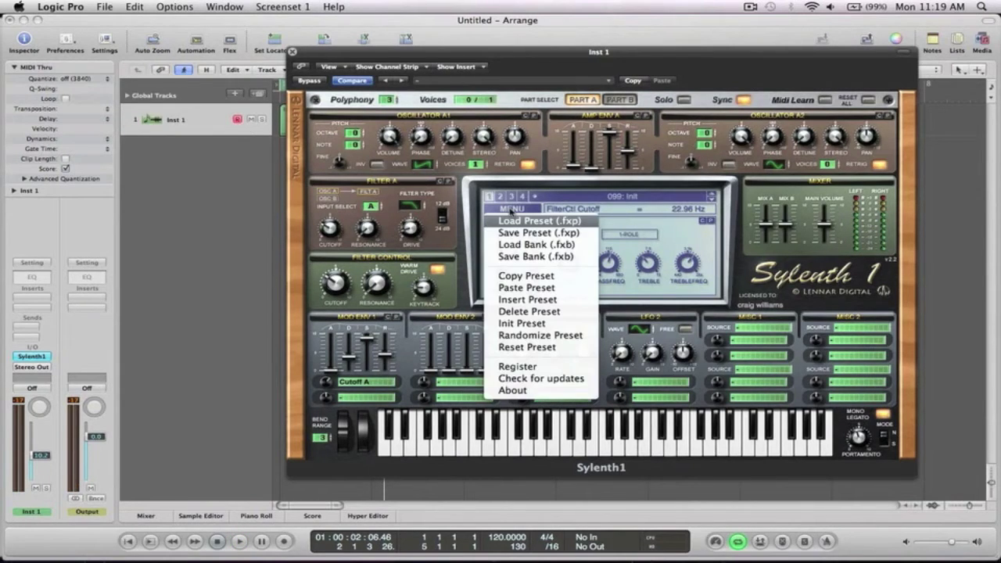
pyautogui.click(467, 223)
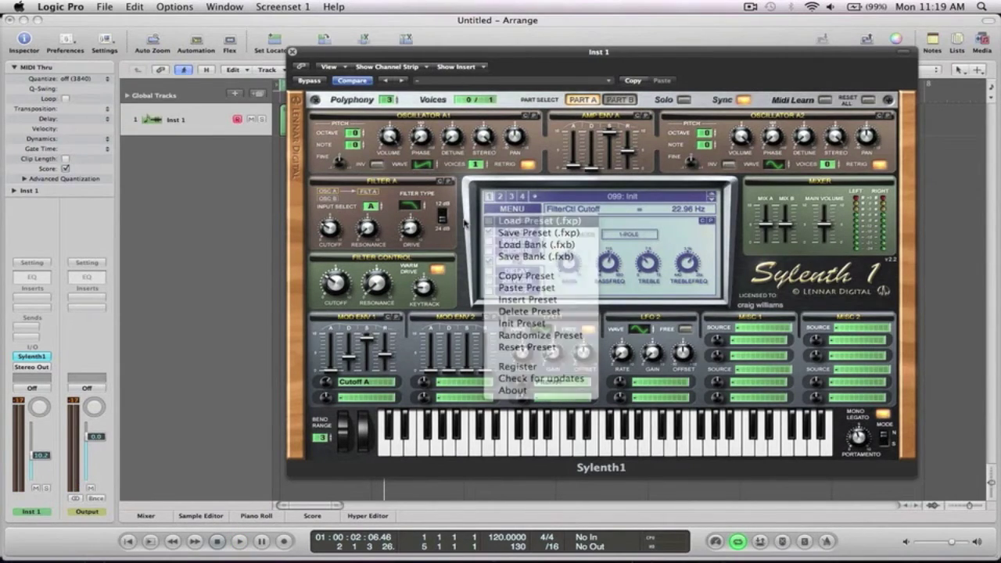
pyautogui.click(512, 209)
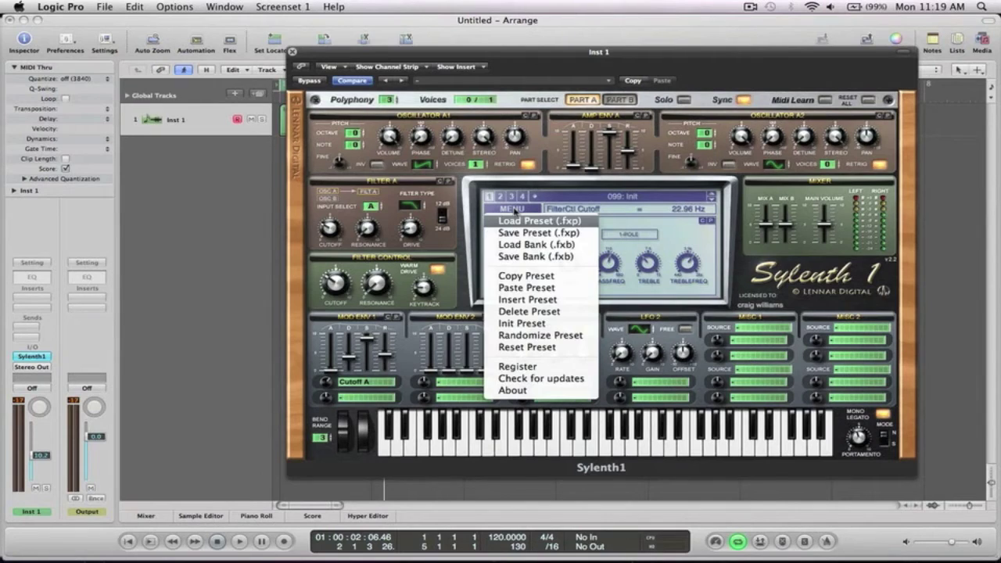
pyautogui.click(519, 323)
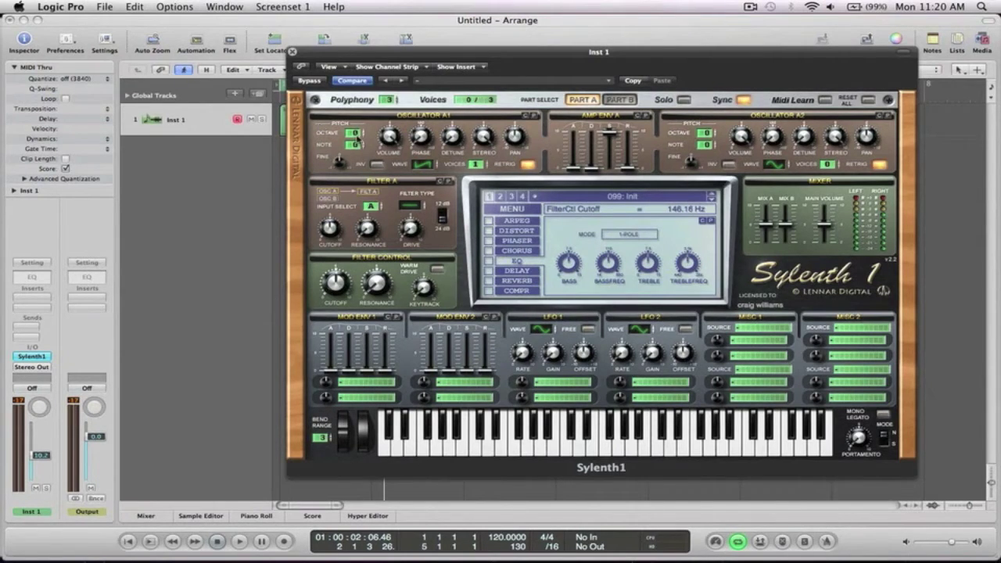
# - Set oscillator A1 to octave -2 and the Amp Env A decay to 3.56, keep oscillator A2 at octave 0, and start playback
pyautogui.click(356, 133)
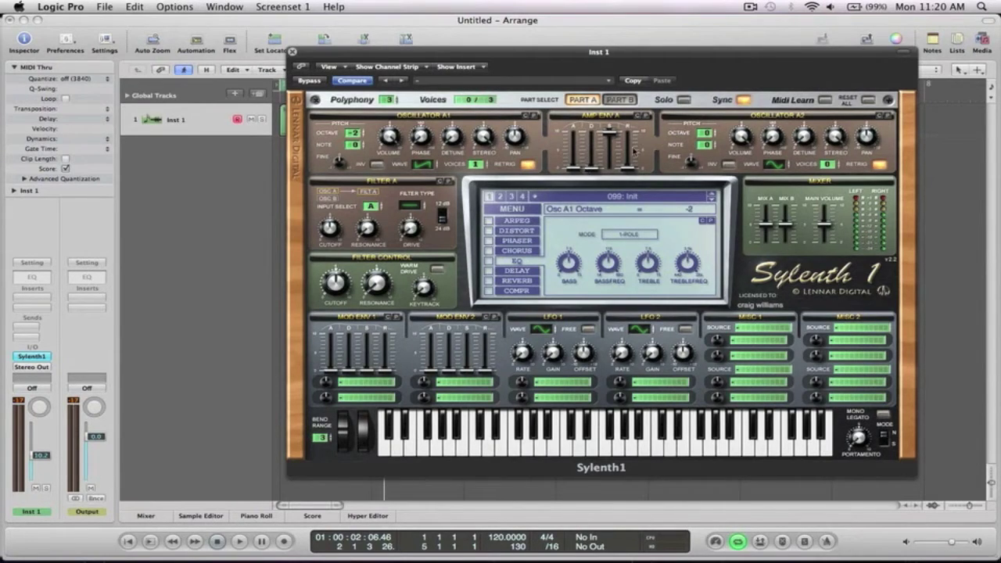
pyautogui.moveTo(593, 172); pyautogui.dragTo(592, 153)
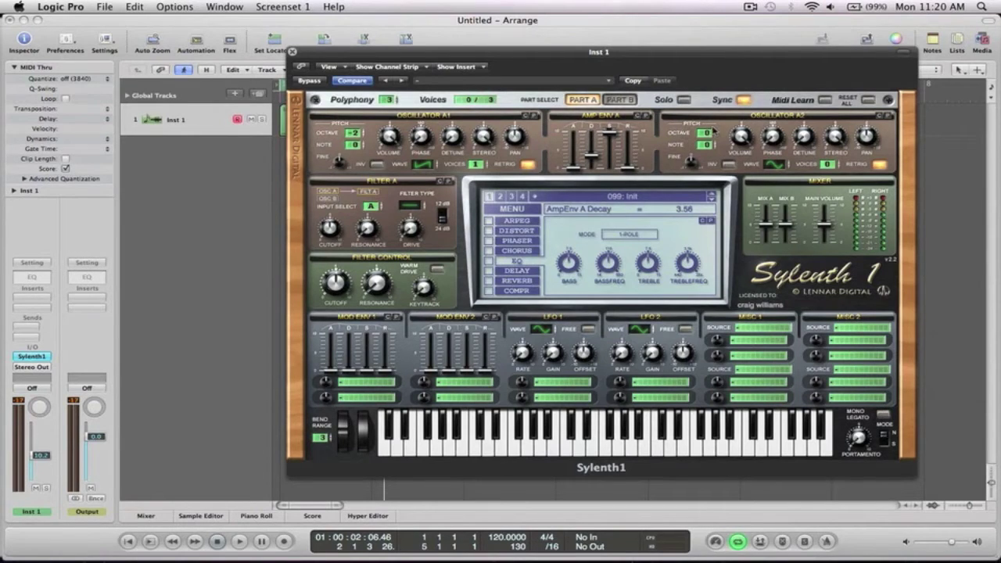
pyautogui.click(706, 132)
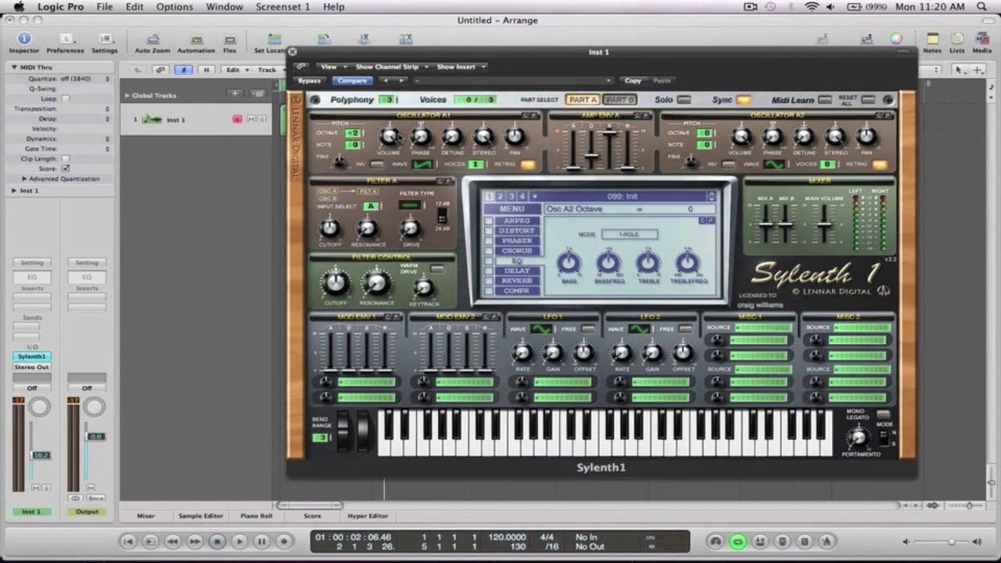
pyautogui.press('space')
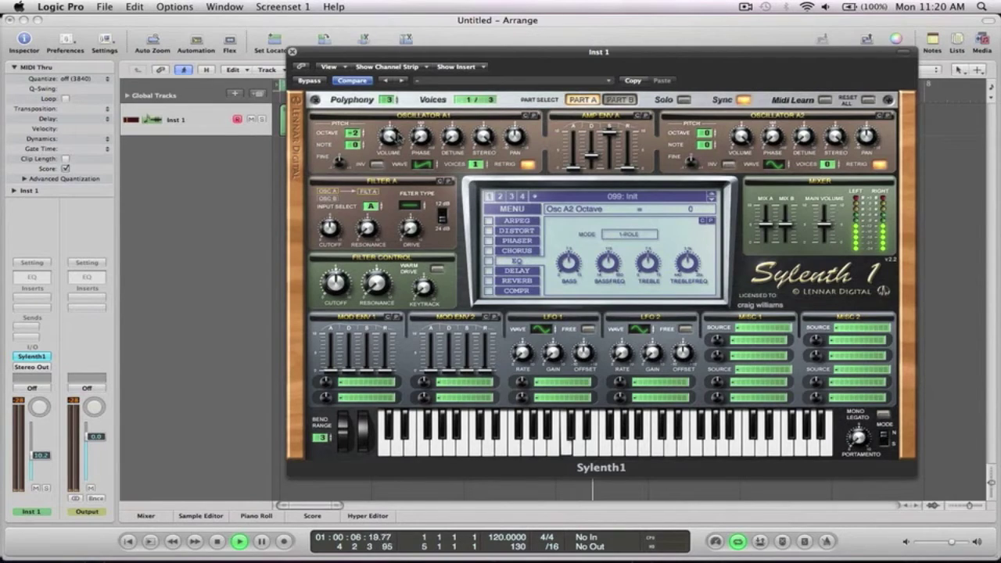
# - In Part B, set oscillator B1 to octave -2 with 1 voice
pyautogui.click(629, 100)
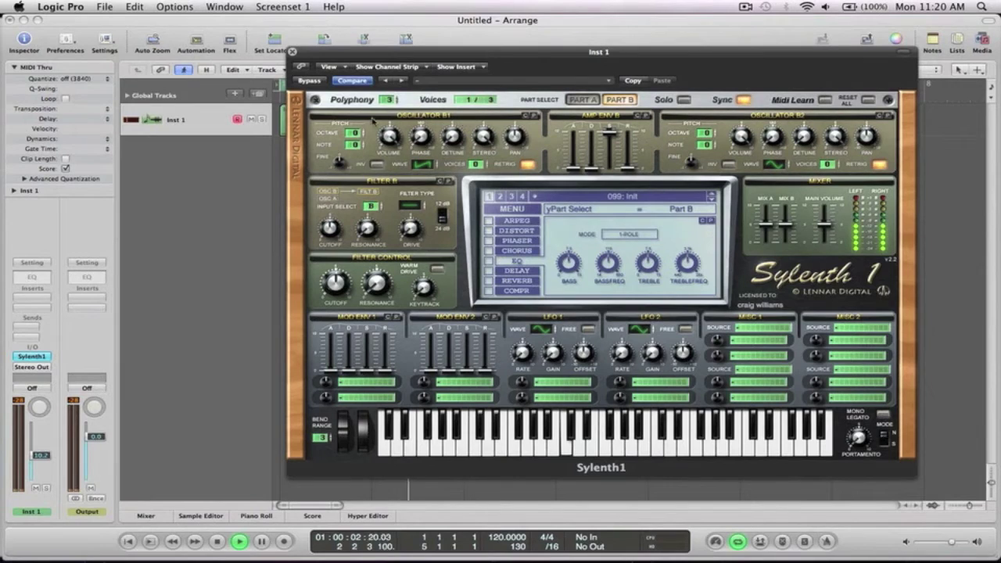
pyautogui.click(354, 134)
pyautogui.moveTo(354, 134); pyautogui.dragTo(356, 153)
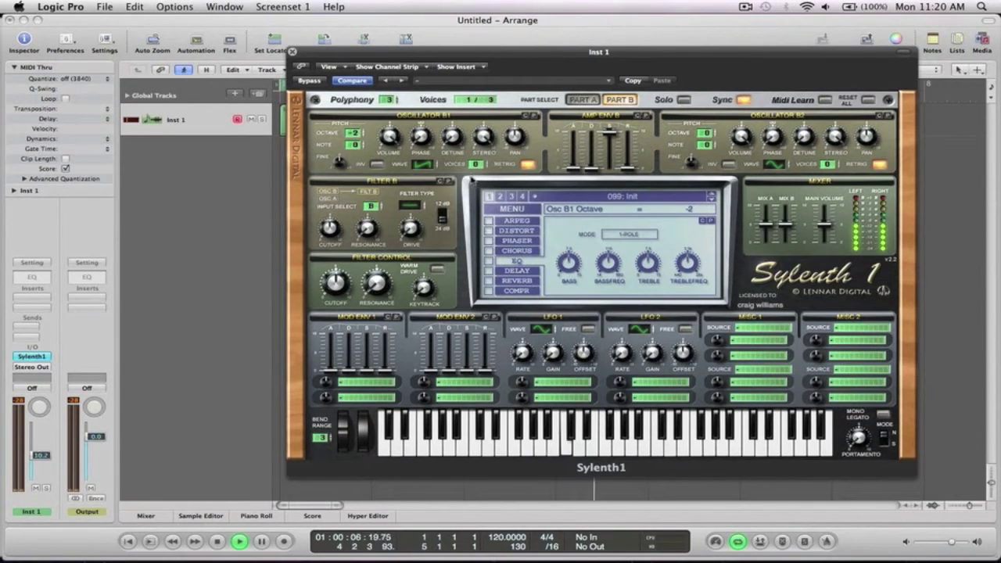
pyautogui.moveTo(475, 170); pyautogui.dragTo(474, 160)
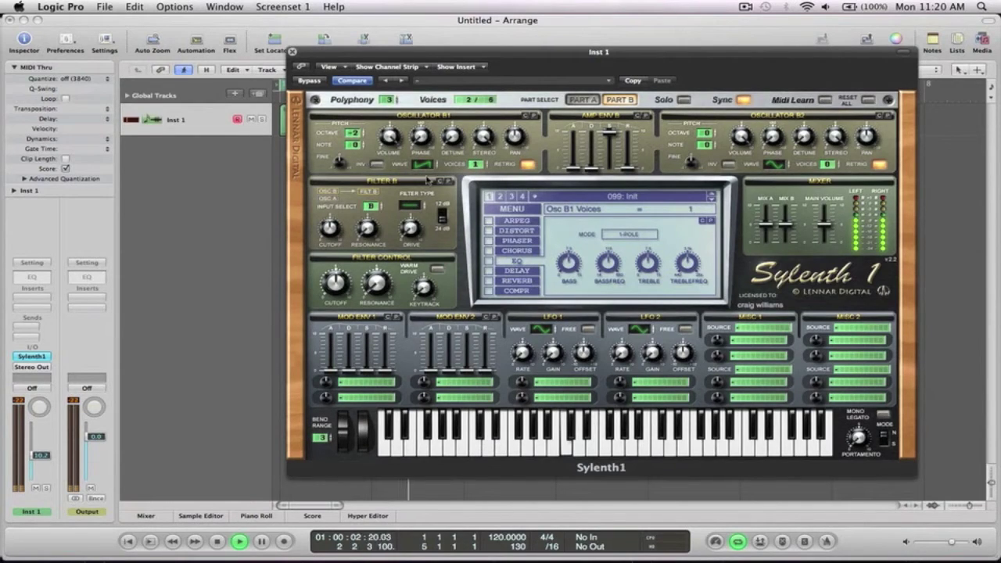
# - Turn on Invert for oscillator B1 and set its phase to 180 degrees, comparing the sound with Invert off
pyautogui.click(377, 165)
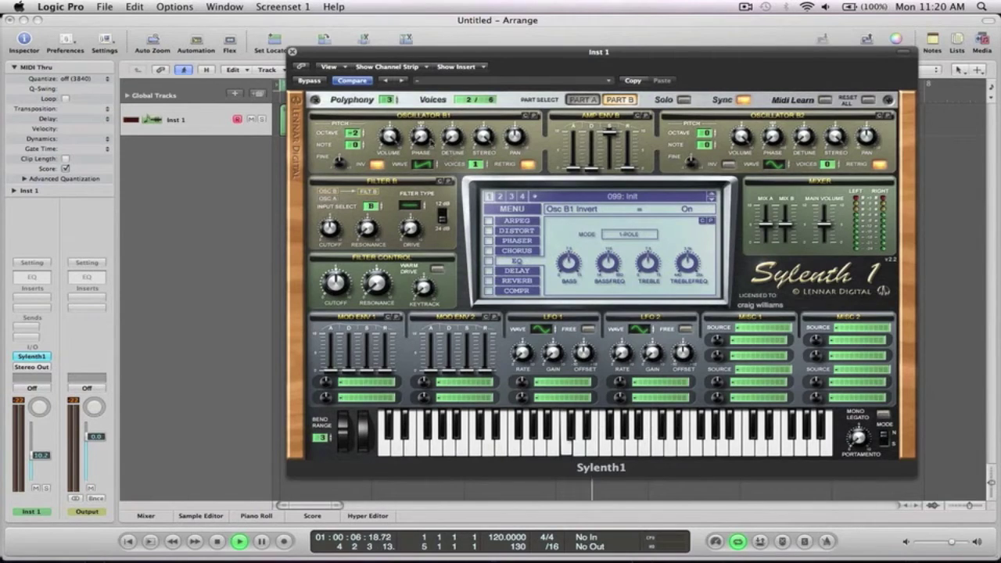
pyautogui.moveTo(428, 140); pyautogui.dragTo(422, 72)
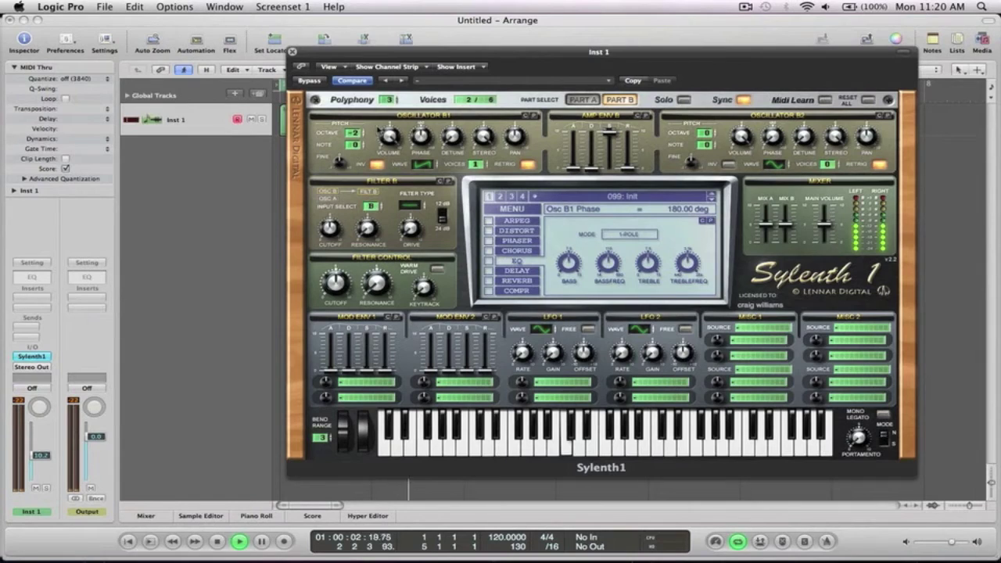
pyautogui.click(377, 165)
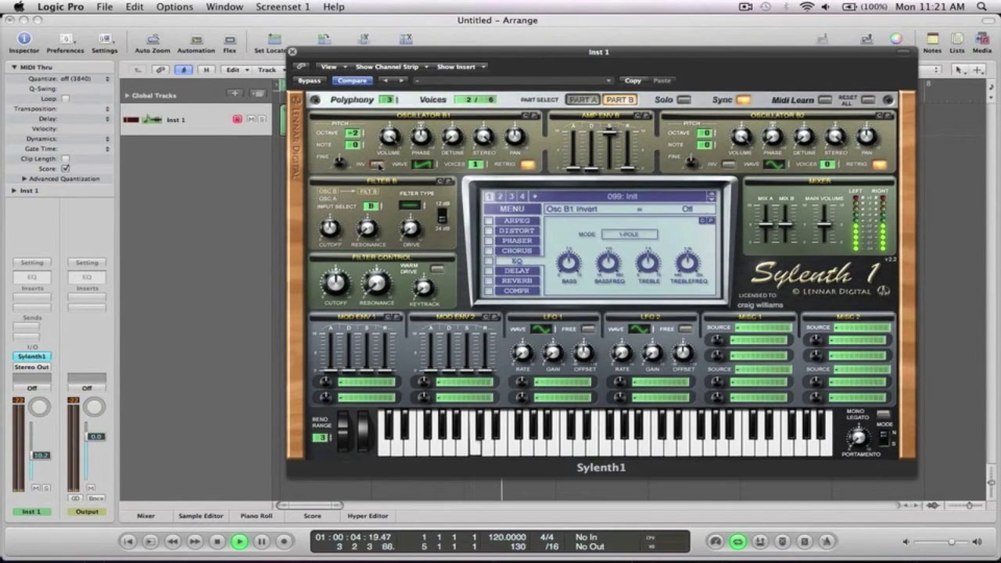
pyautogui.click(379, 165)
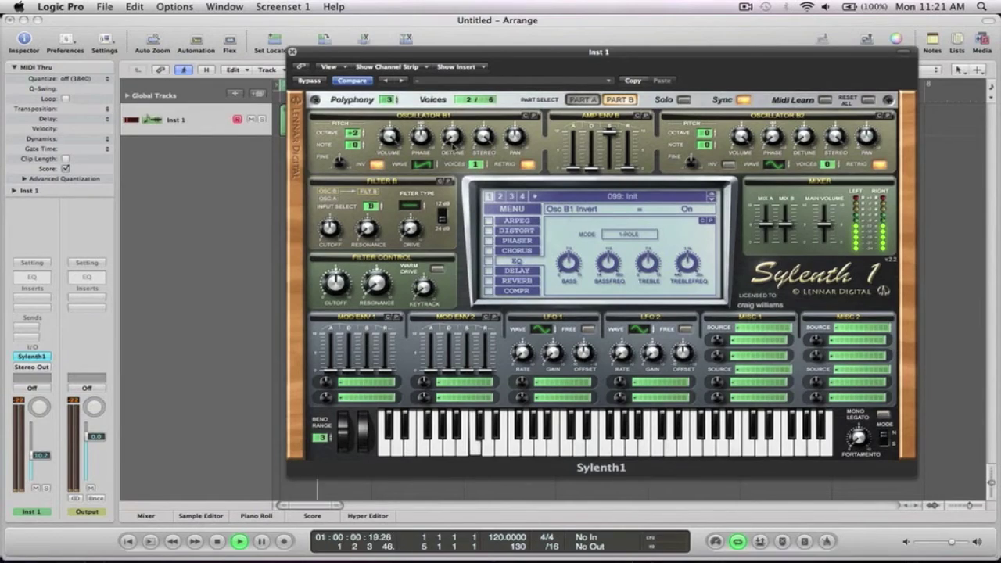
# - Stop playback, set the Amp Env B release to 2.05, and resume playback
pyautogui.press('space')
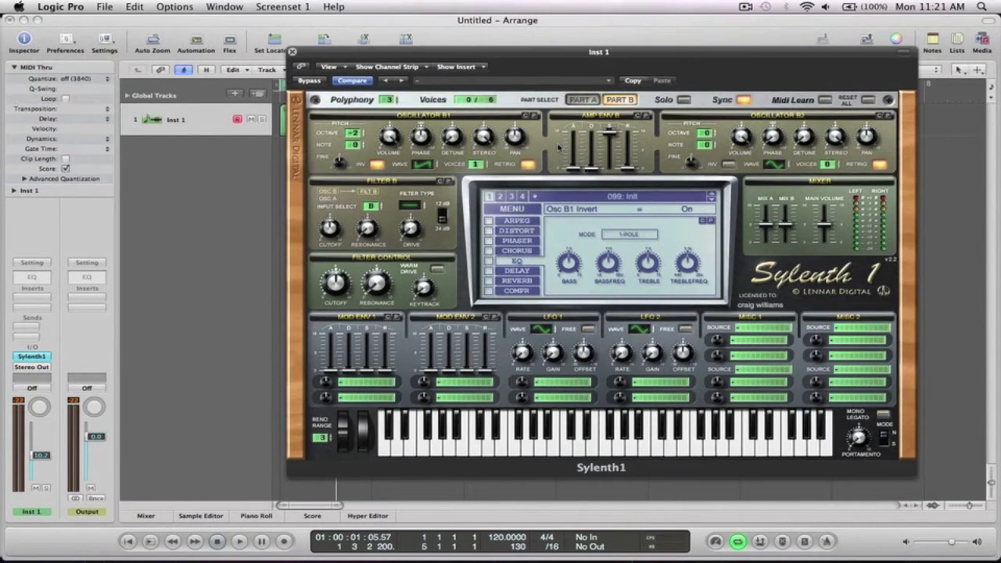
pyautogui.moveTo(632, 173); pyautogui.dragTo(629, 162)
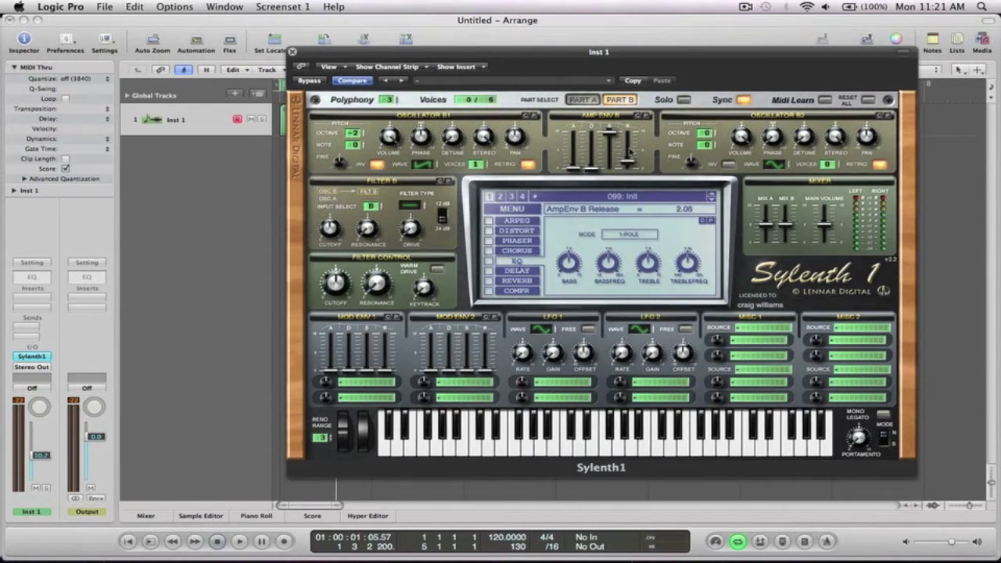
pyautogui.press('space')
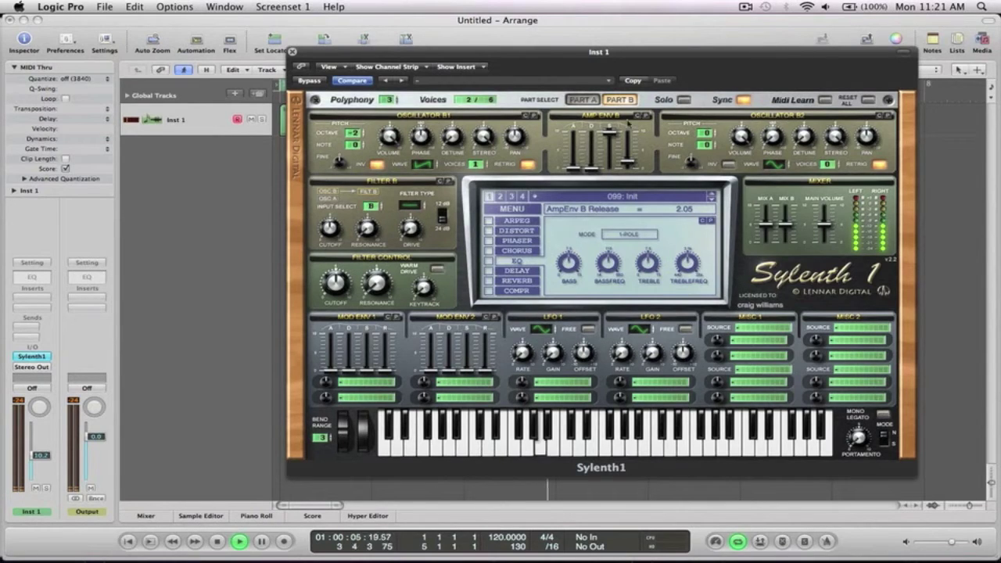
# - In Part A, set Filter A to Bandpass with cutoff 1.00 Hz and resonance 5.05
pyautogui.click(584, 100)
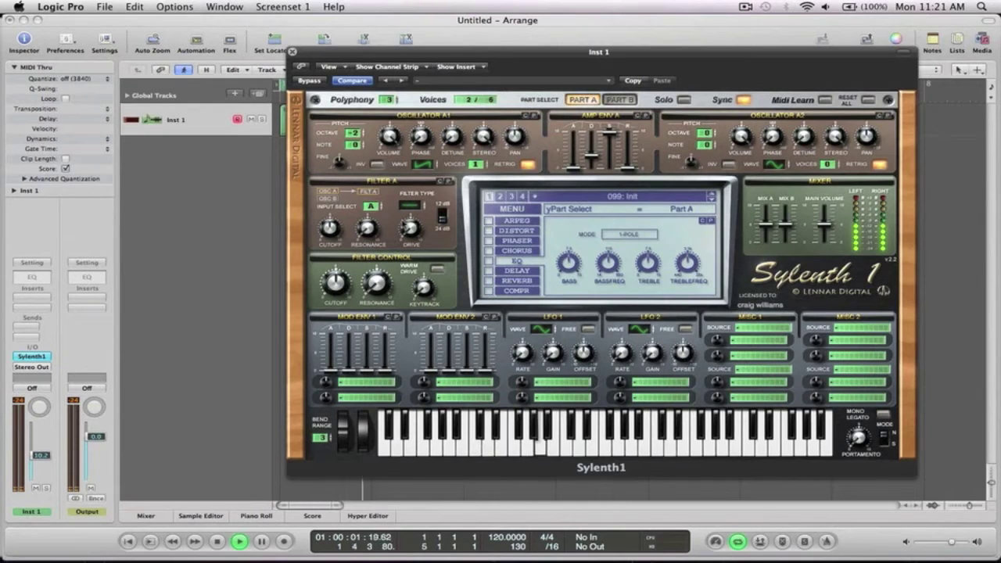
pyautogui.click(409, 205)
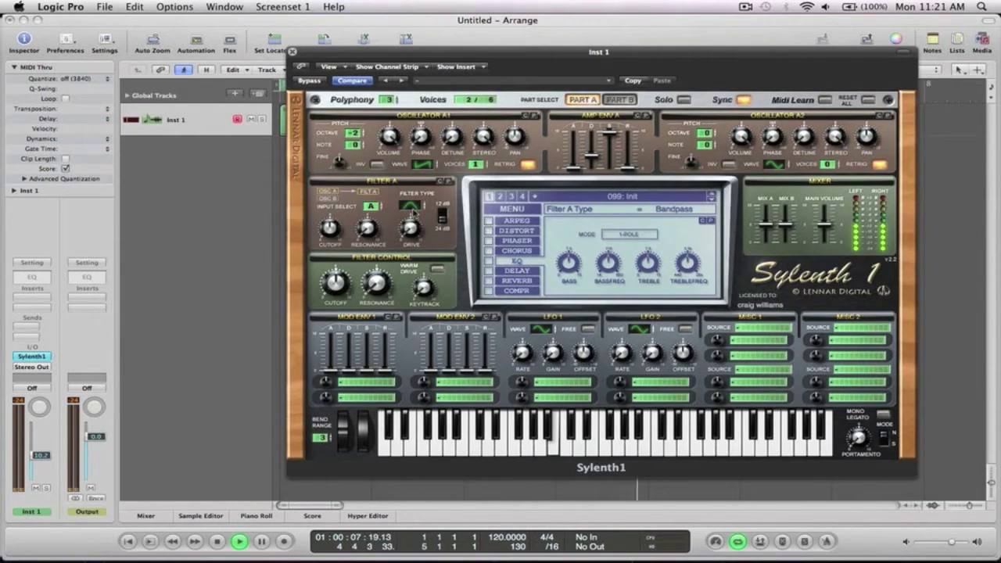
pyautogui.moveTo(331, 236); pyautogui.dragTo(338, 353)
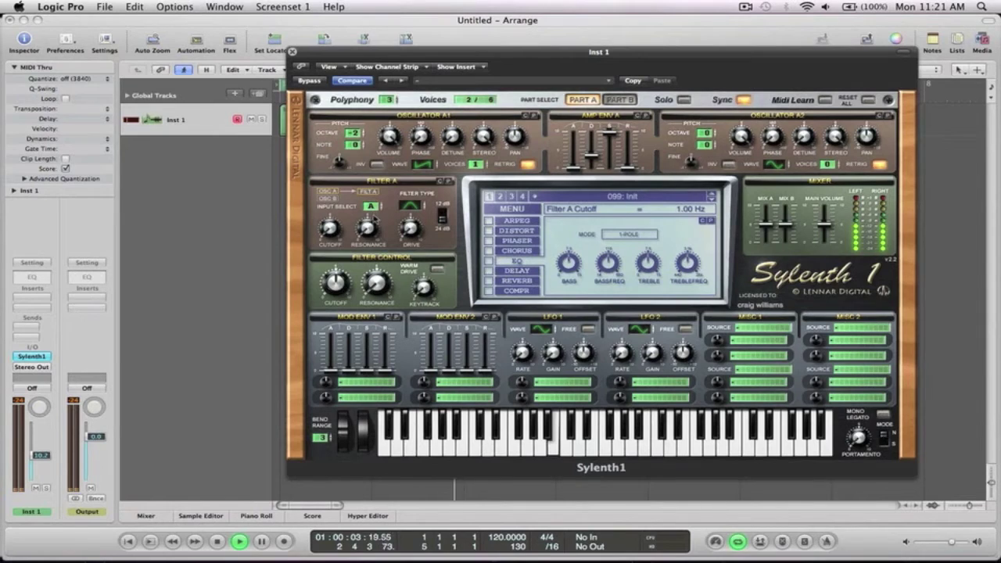
pyautogui.moveTo(367, 231); pyautogui.dragTo(368, 165)
# - Route Mod Env 1's first destination to Cutoff A
pyautogui.click(358, 383)
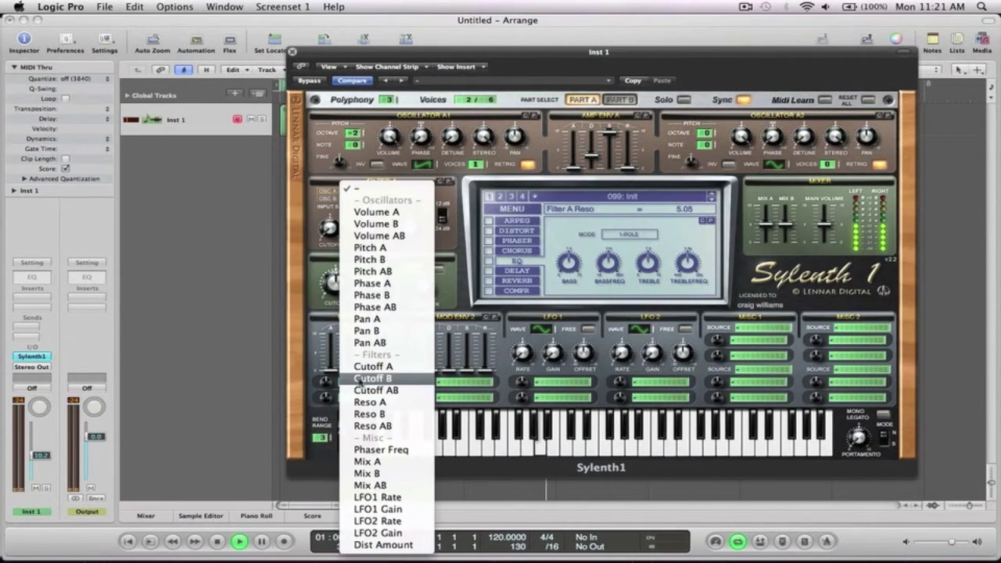
pyautogui.click(366, 368)
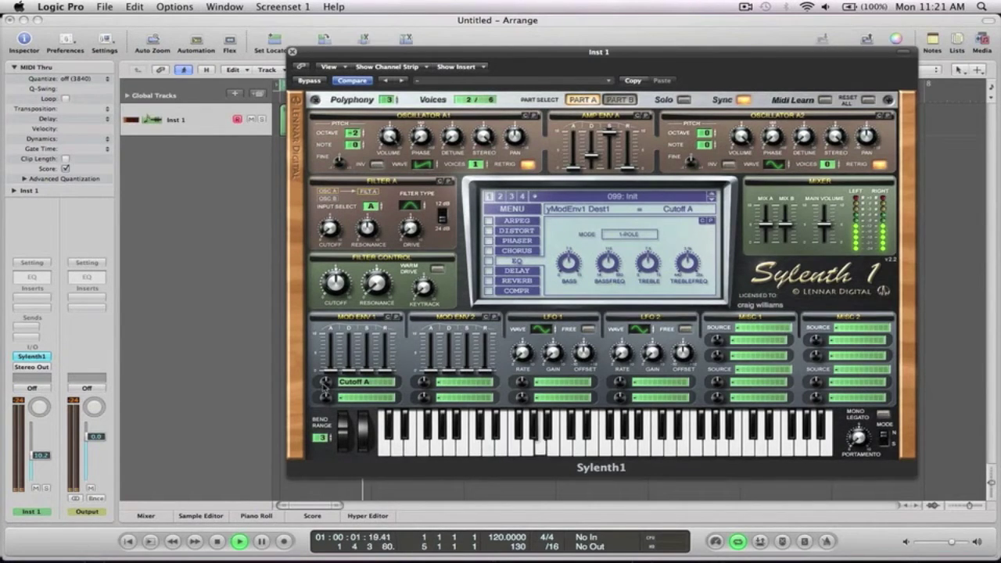
# - Set Mod Env 1's first destination amount to 4.00, its decay to 7.76 and its release to 7.70
pyautogui.moveTo(326, 383); pyautogui.dragTo(323, 358)
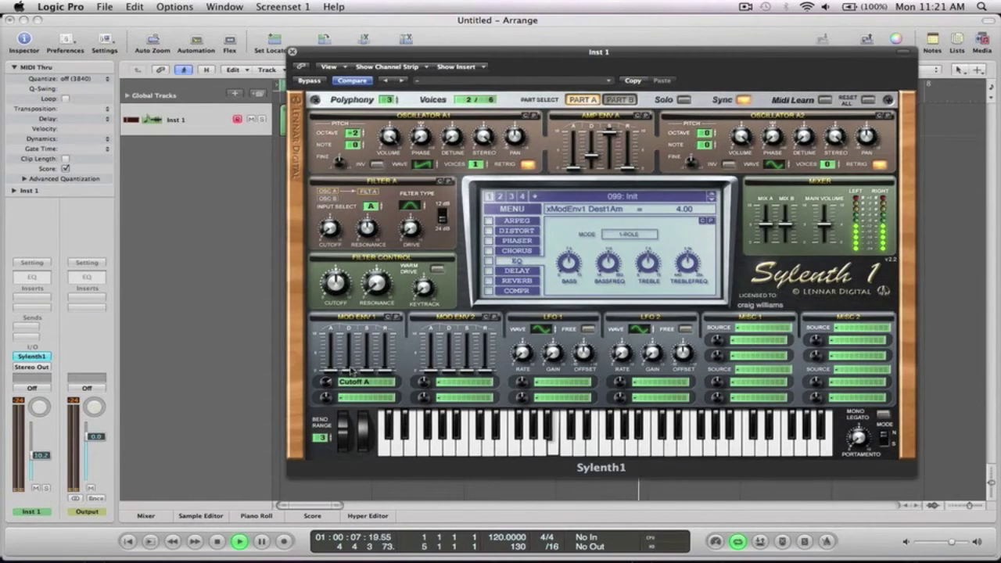
pyautogui.moveTo(351, 370); pyautogui.dragTo(350, 337)
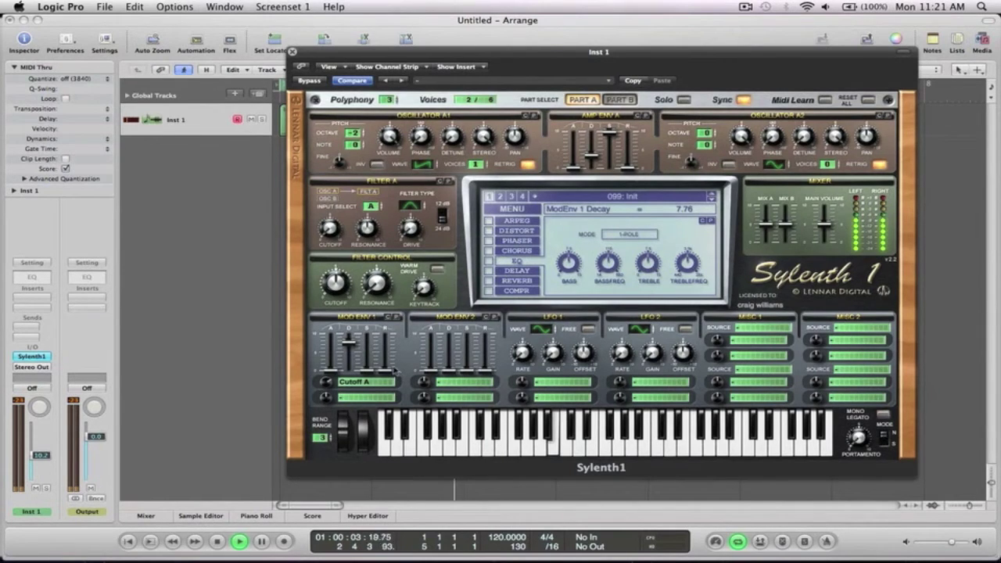
pyautogui.moveTo(388, 372); pyautogui.dragTo(386, 341)
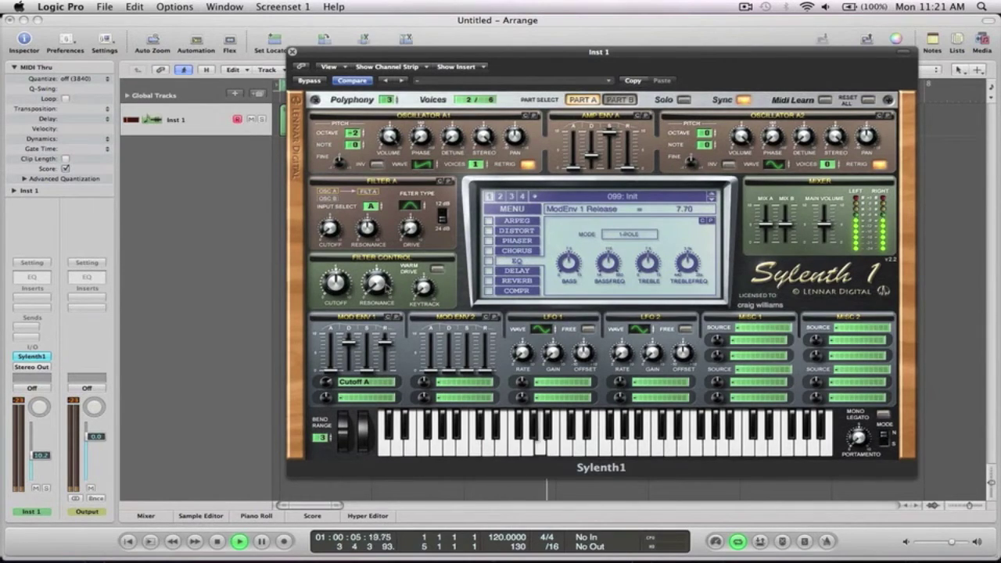
# - In Filter Control, set the cutoff to 35.19 Hz and keytrack to 10.00, and turn on Warm Drive
pyautogui.moveTo(337, 280); pyautogui.dragTo(339, 299)
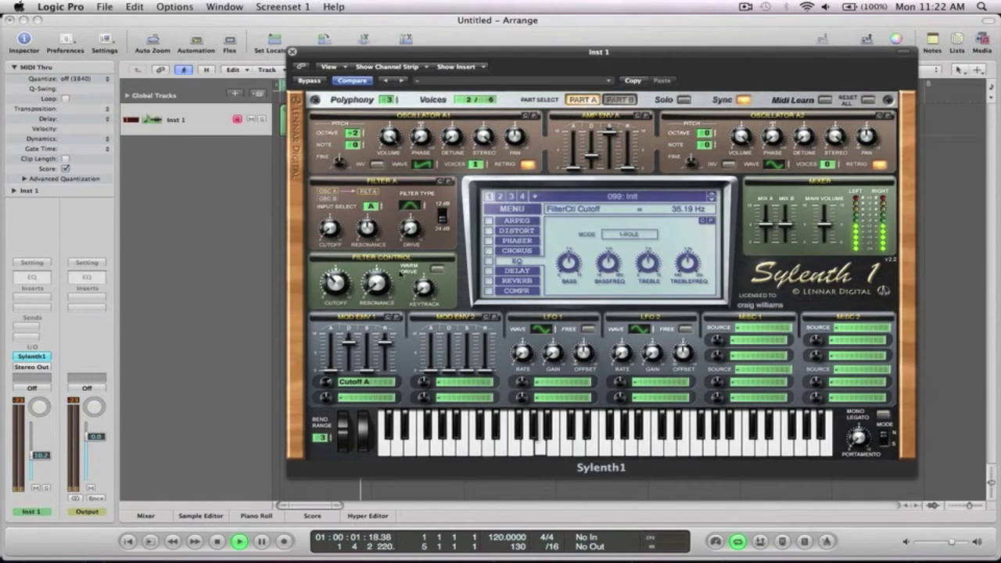
pyautogui.click(423, 288)
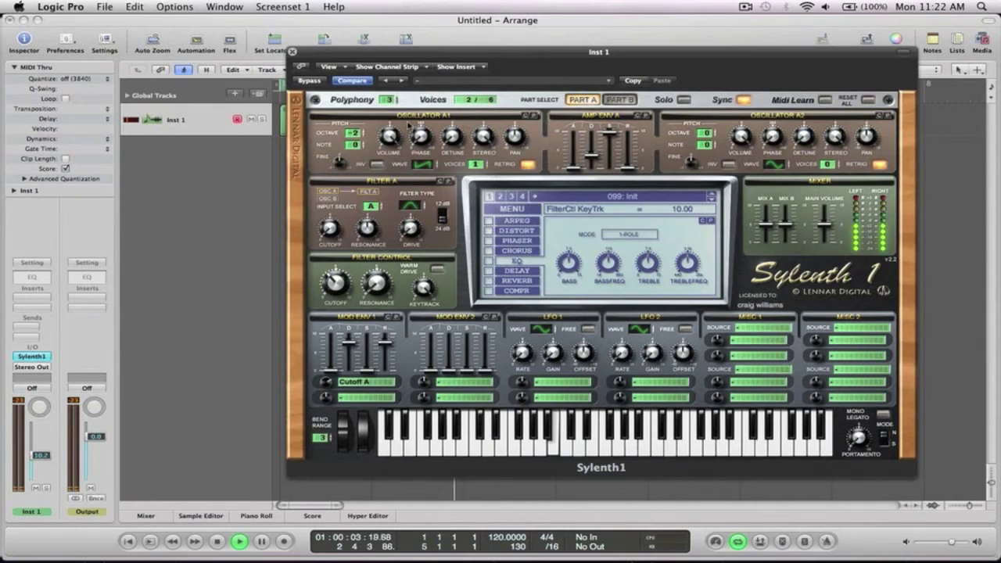
pyautogui.click(436, 269)
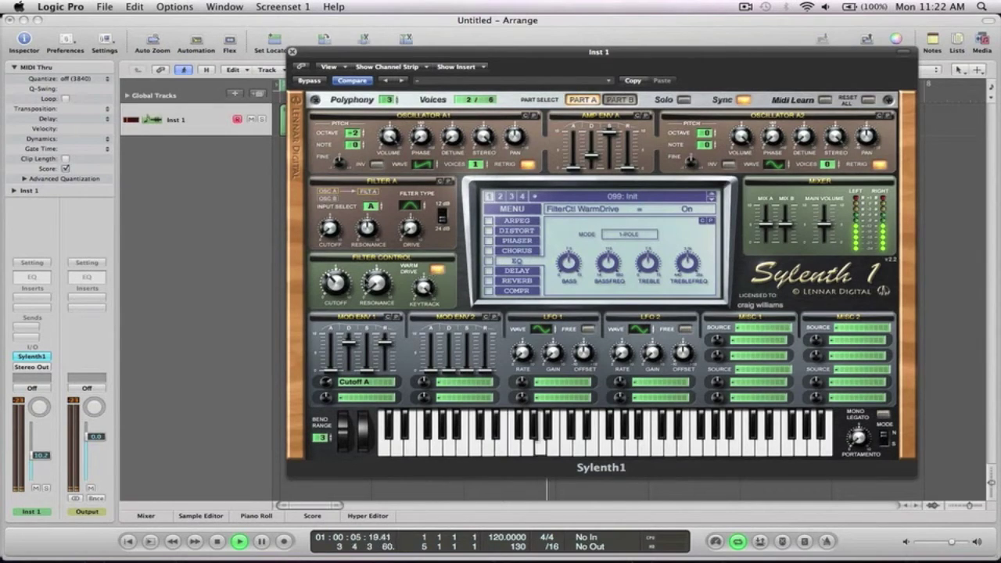
# - Change Filter A's input selection to A+B
pyautogui.click(335, 282)
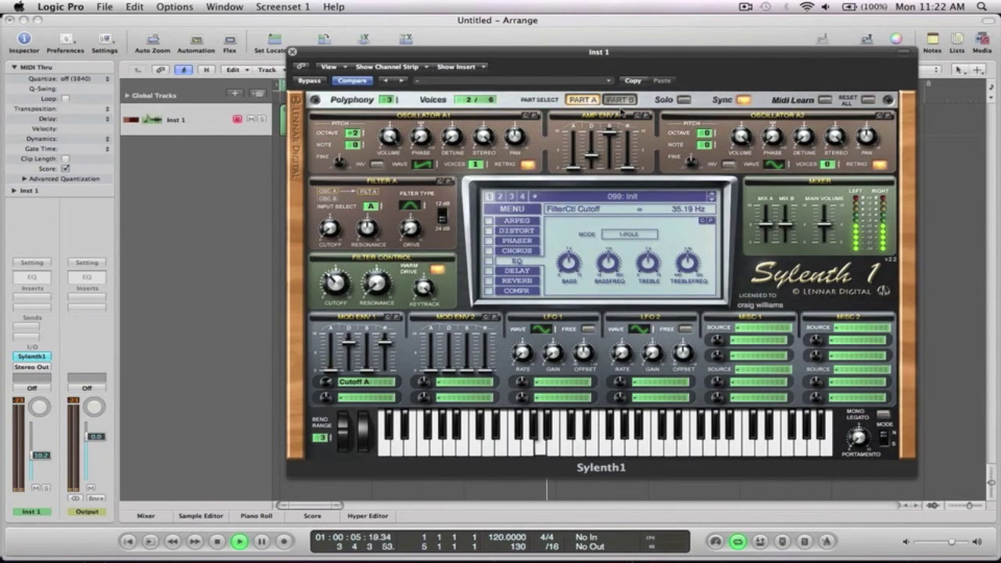
pyautogui.click(372, 205)
pyautogui.moveTo(373, 192); pyautogui.dragTo(372, 190)
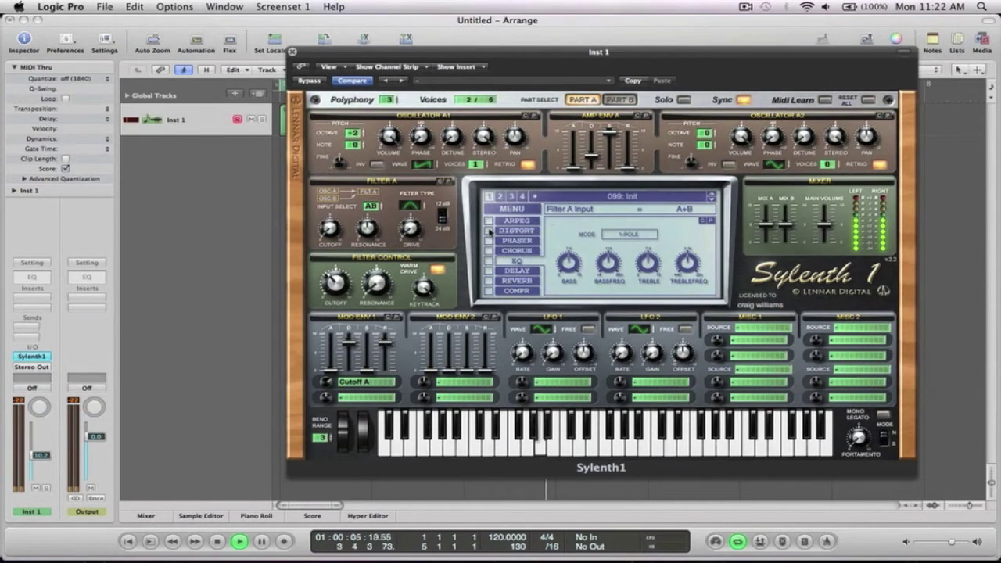
# - Enable distortion with type Clip and amount 10.00, and adjust the Filter Control cutoff to 46.78 Hz
pyautogui.click(490, 231)
pyautogui.click(521, 232)
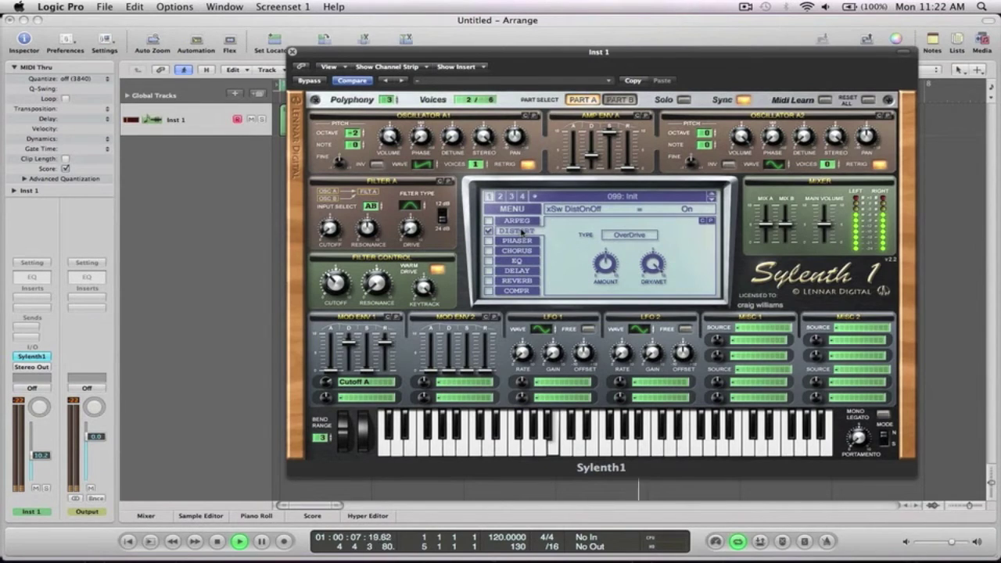
pyautogui.click(634, 235)
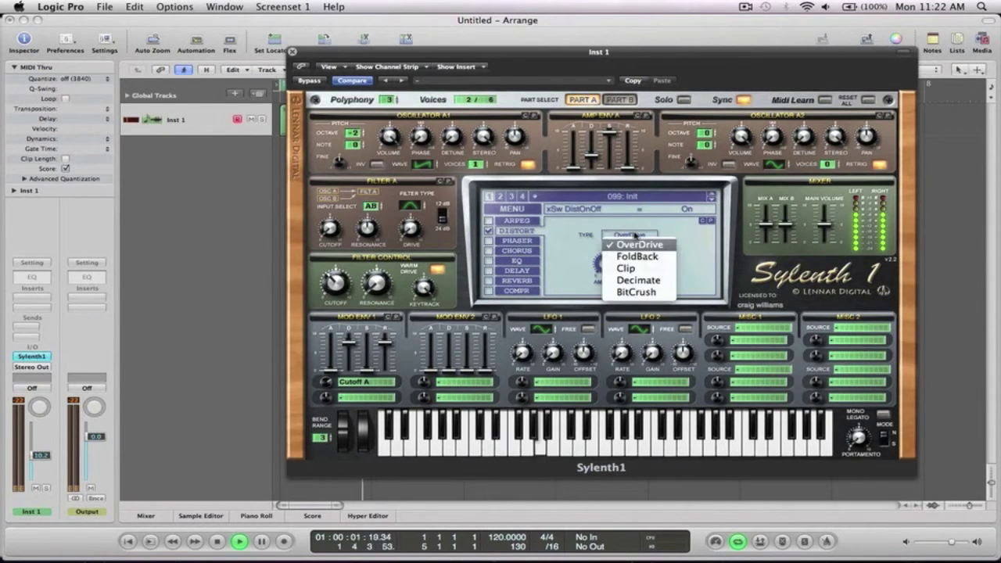
pyautogui.click(629, 269)
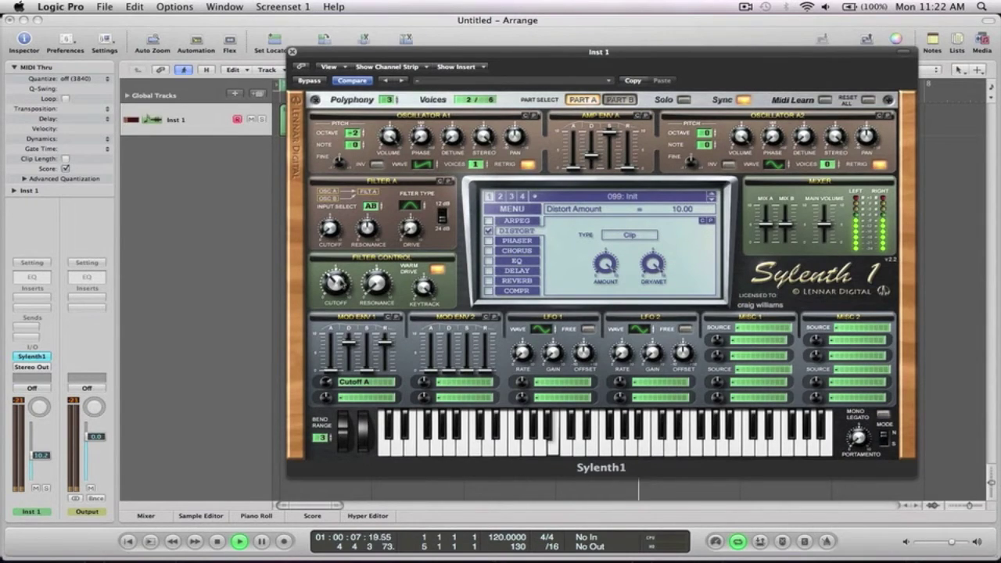
pyautogui.moveTo(339, 279)
pyautogui.mouseDown()
pyautogui.moveTo(337, 304)
pyautogui.moveTo(337, 261)
pyautogui.moveTo(336, 285)
pyautogui.mouseUp()
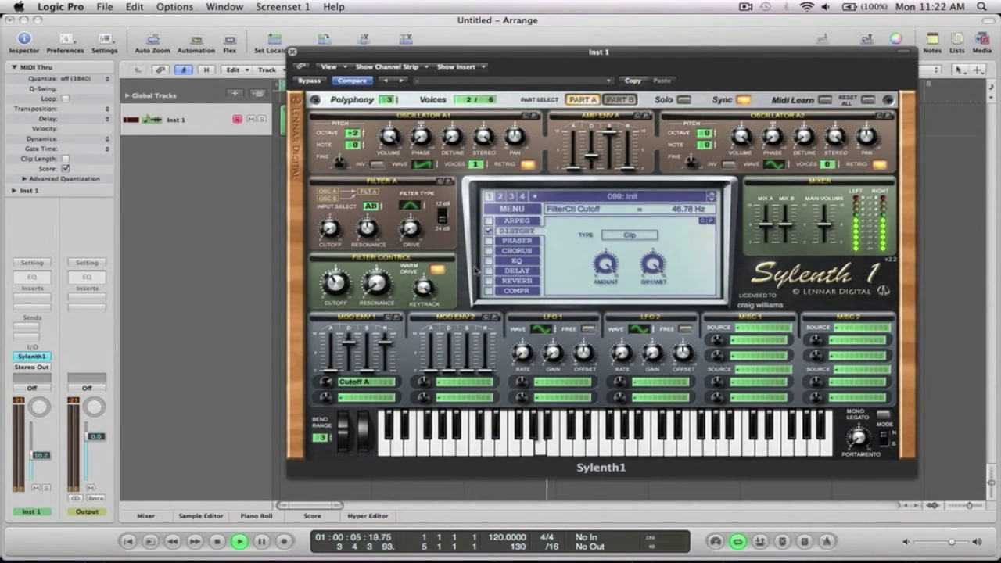
# - Enable the EQ effect and set its treble frequency to 2667.66 Hz
pyautogui.click(490, 261)
pyautogui.click(516, 260)
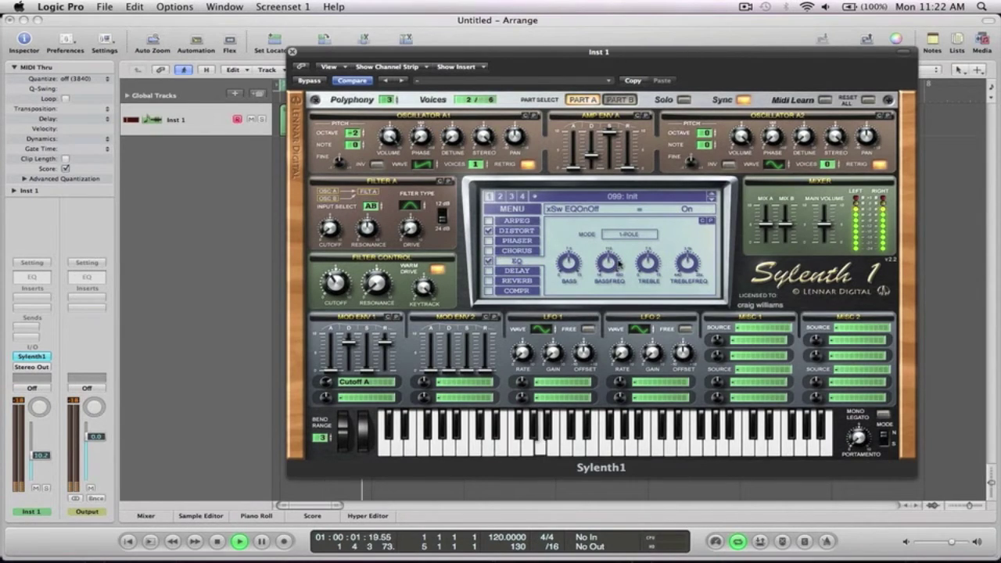
pyautogui.click(685, 272)
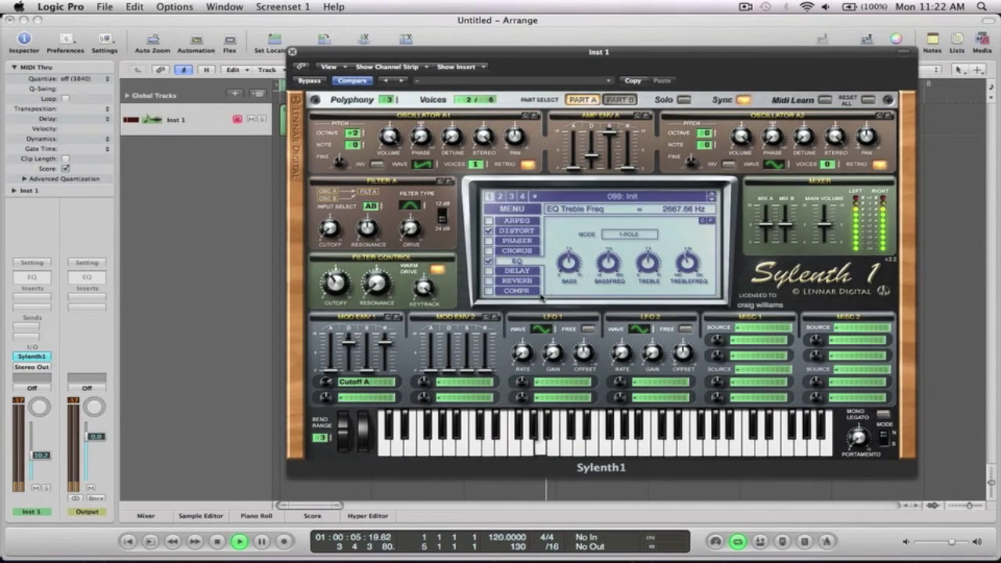
# - Enable the compressor and raise the Filter Control cutoff to 59.31 Hz
pyautogui.click(488, 292)
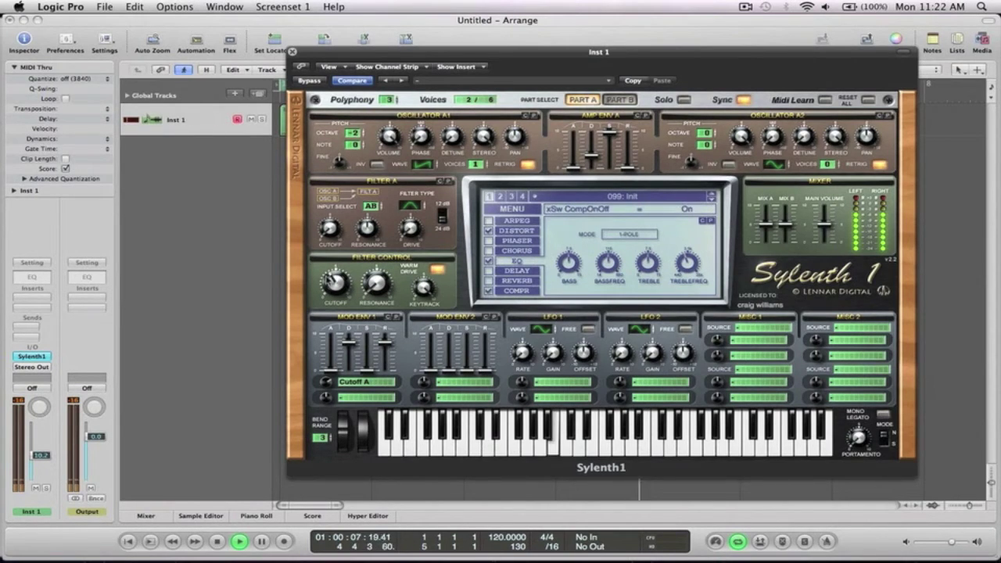
pyautogui.click(335, 231)
pyautogui.moveTo(335, 231); pyautogui.dragTo(336, 284)
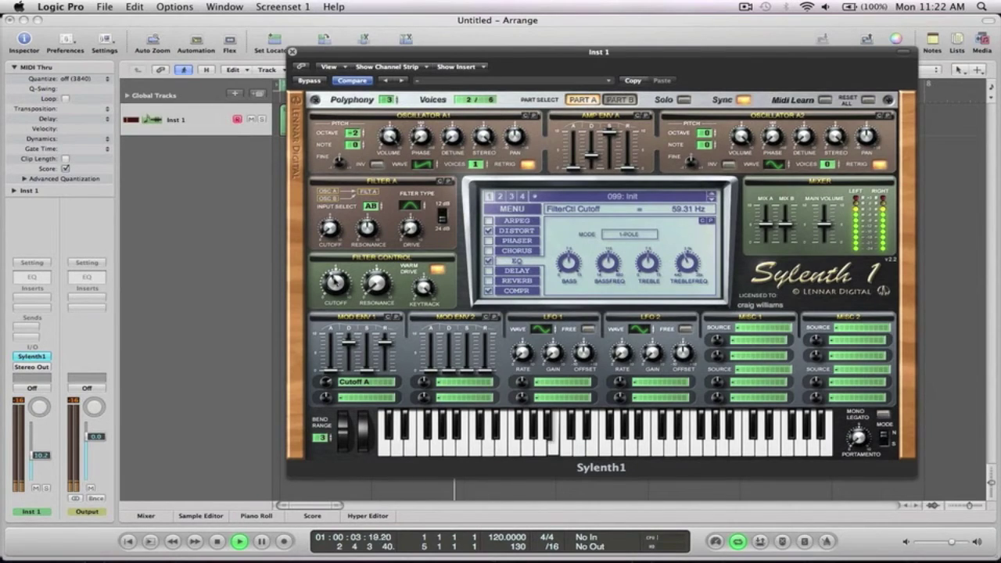
# - Expand the Inst 1 track parameters and set its transposition to +12
pyautogui.click(14, 192)
pyautogui.click(90, 249)
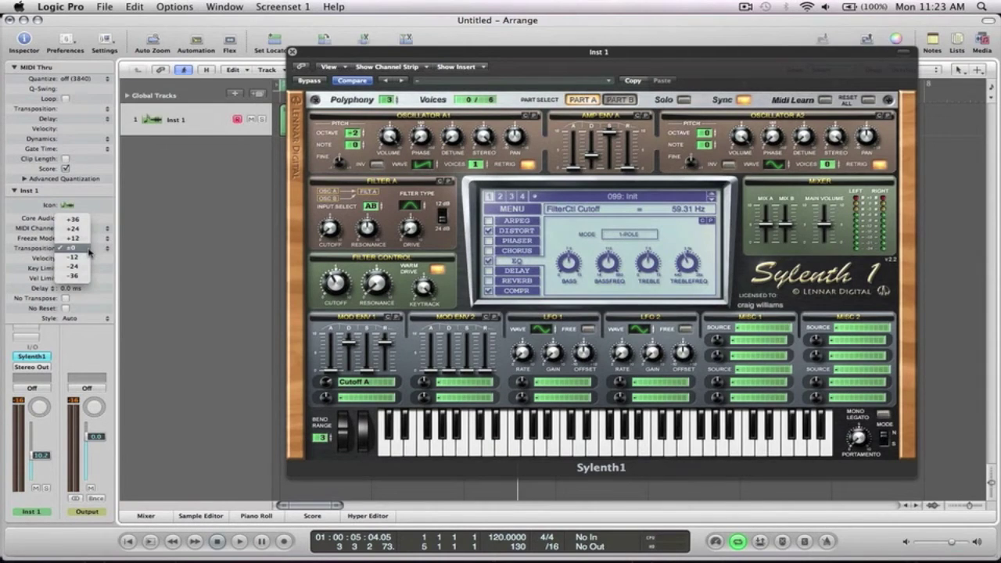
pyautogui.click(87, 239)
# - Resume playback, turn on Mono Legato and set the portamento time to 5.90
pyautogui.press('space')
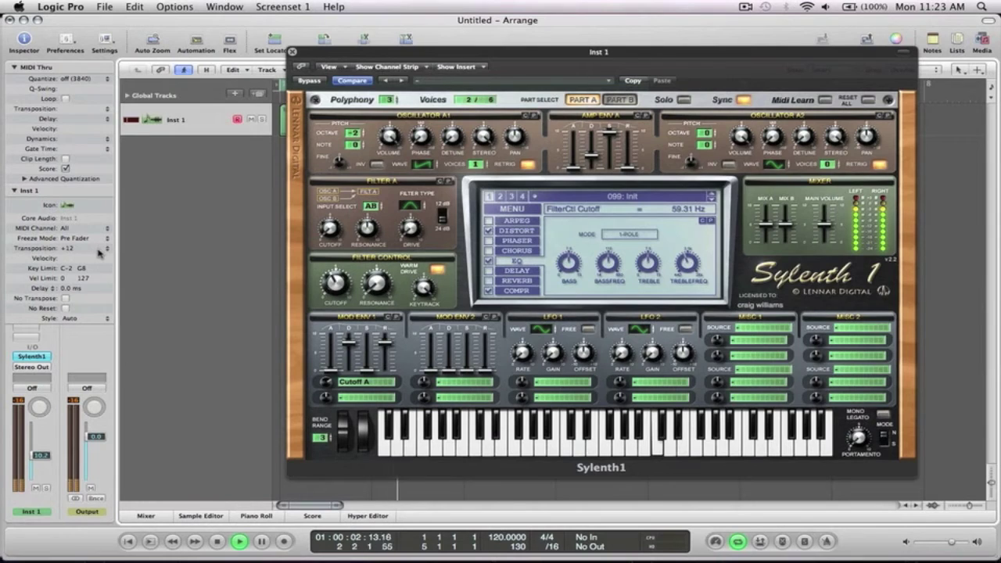
pyautogui.click(882, 414)
pyautogui.moveTo(868, 433); pyautogui.dragTo(862, 372)
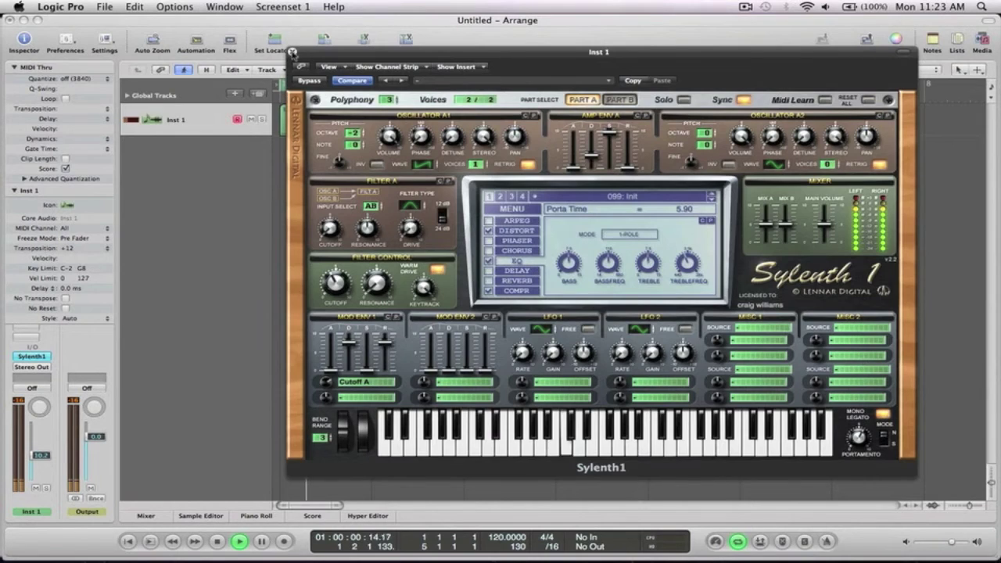
# - Reopen the synth window, stop playback, and play several notes with Musical Typing to audition the glide
pyautogui.click(292, 51)
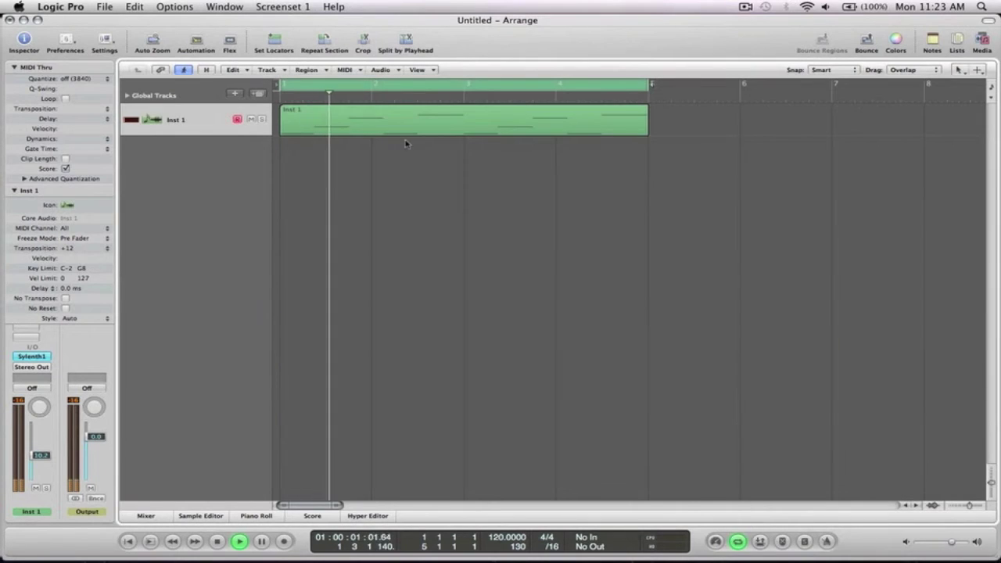
pyautogui.click(31, 355)
pyautogui.press('space')
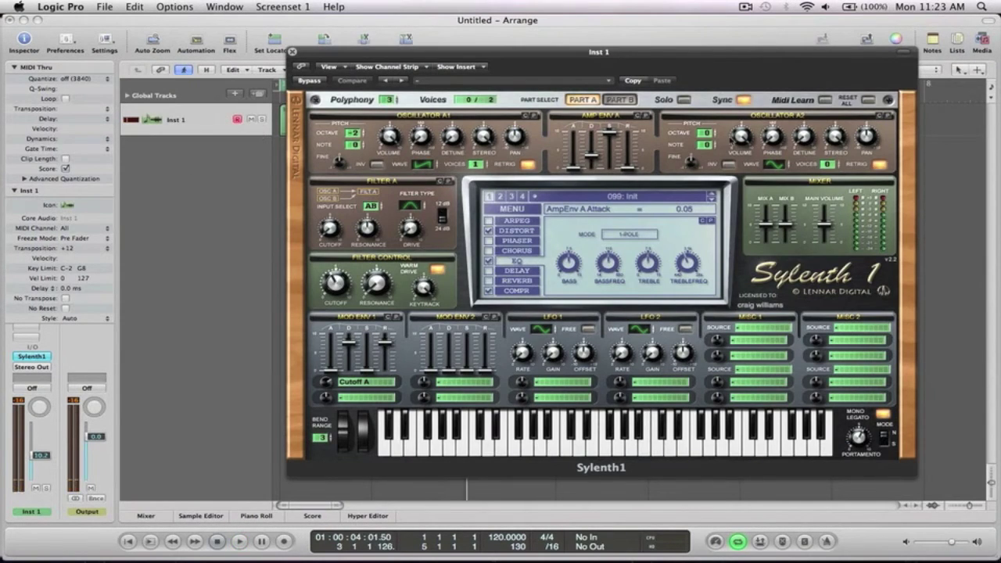
pyautogui.press('capslock')
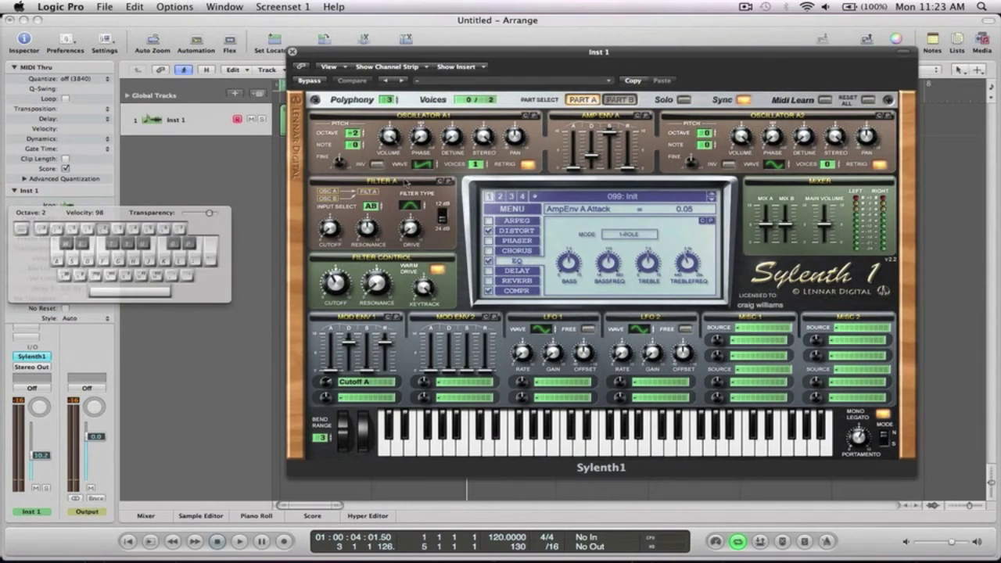
pyautogui.press('f')
pyautogui.press('j')
pyautogui.press('l')
pyautogui.press('k')
pyautogui.press('j')
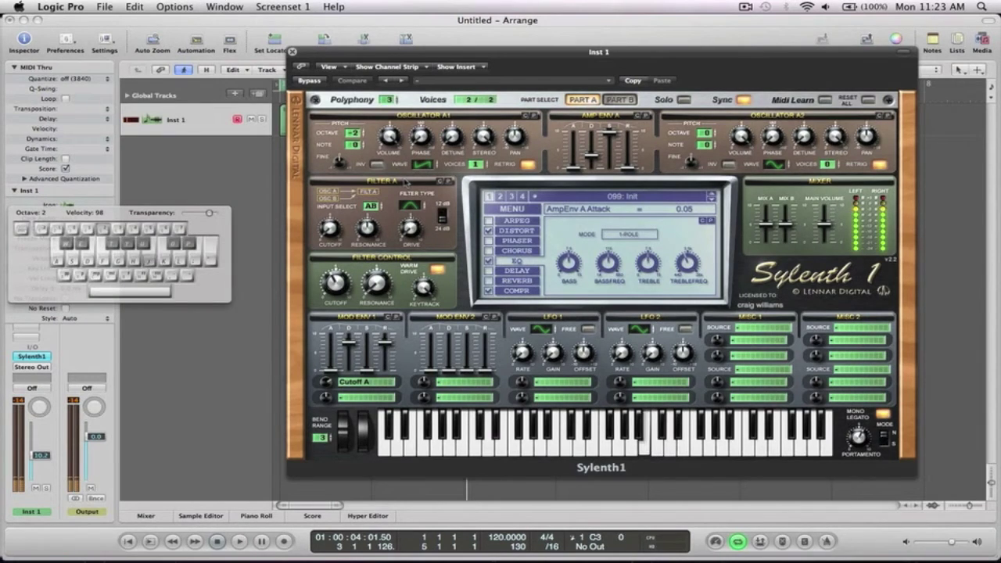
pyautogui.press('s')
pyautogui.press('f')
# - Sweep the Filter Control cutoff while notes play, ending at 17.27 Hz, close Musical Typing and stop playback
pyautogui.moveTo(337, 274); pyautogui.dragTo(336, 281)
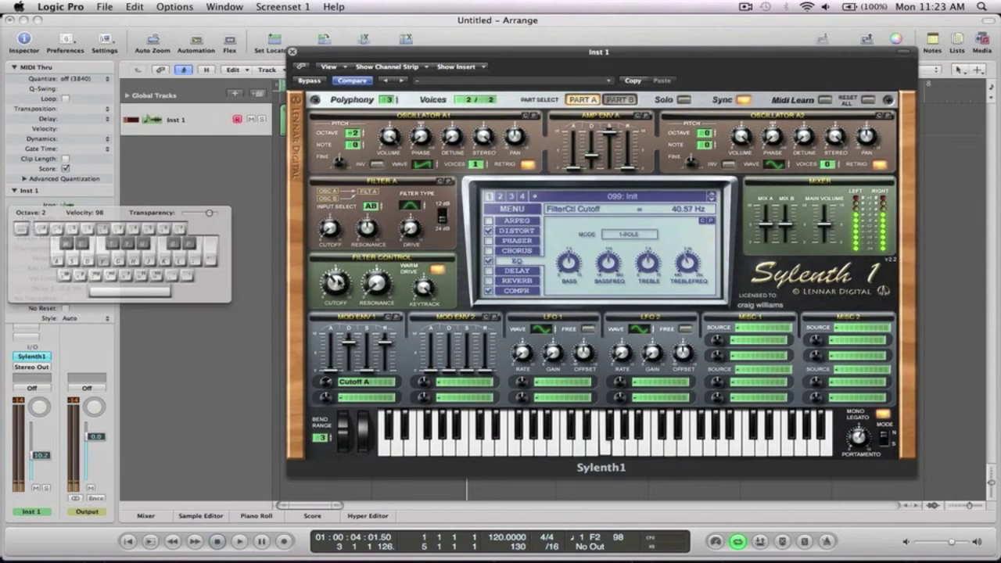
pyautogui.press('space')
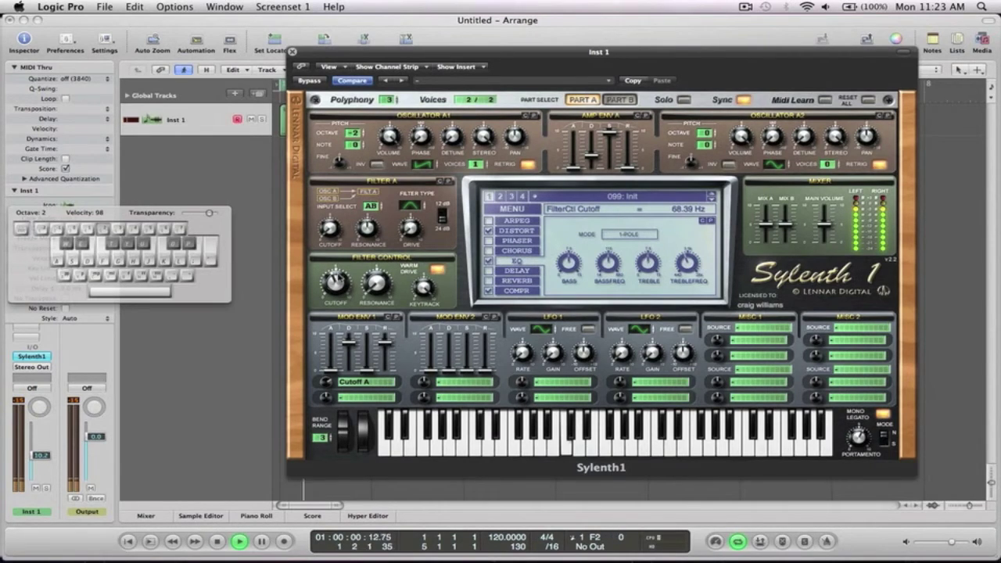
pyautogui.moveTo(337, 277); pyautogui.dragTo(339, 298)
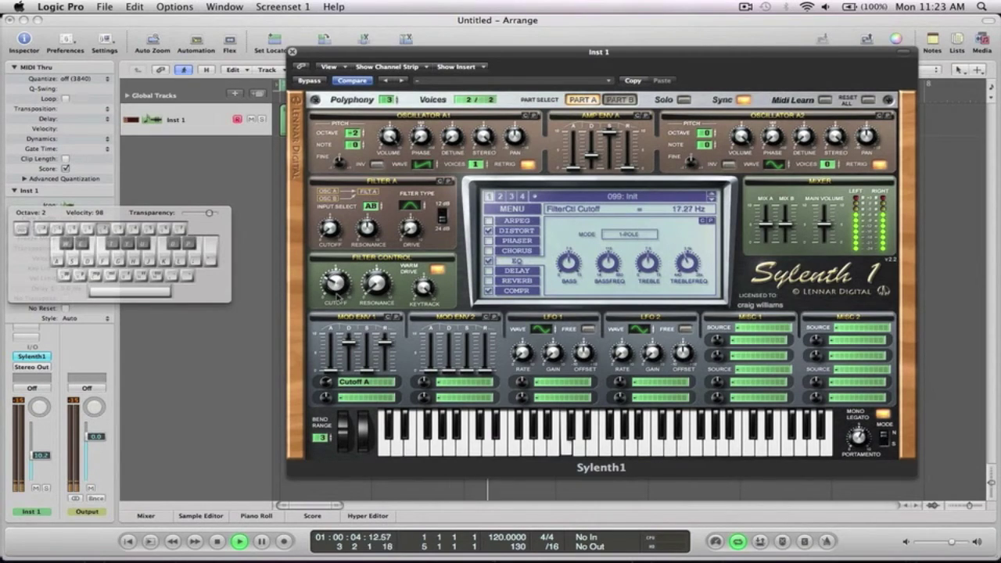
pyautogui.press('super+k')
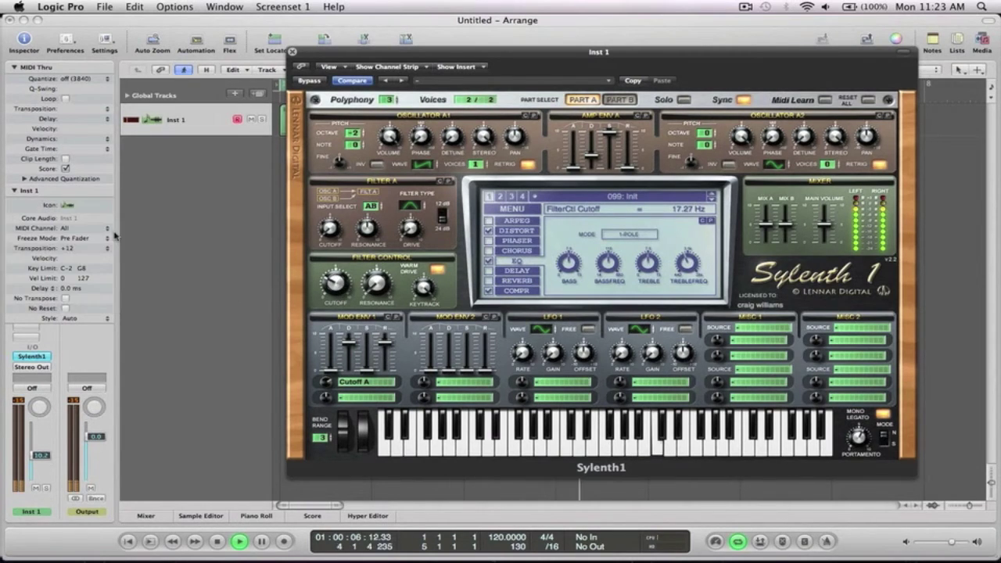
pyautogui.press('space')
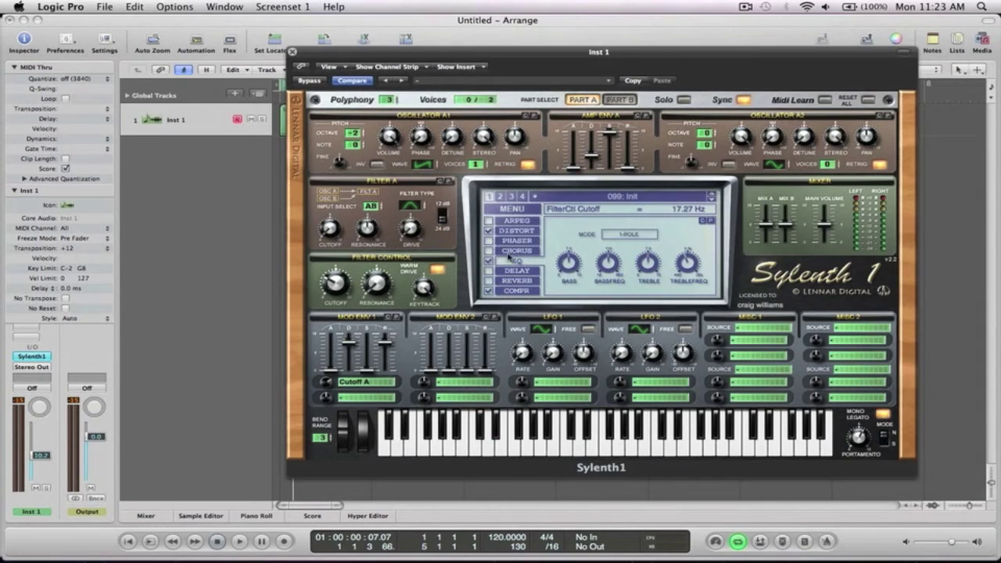
# - Resume playback, set the Filter Control resonance to 0.00 and Filter A's drive to 1.57
pyautogui.press('space')
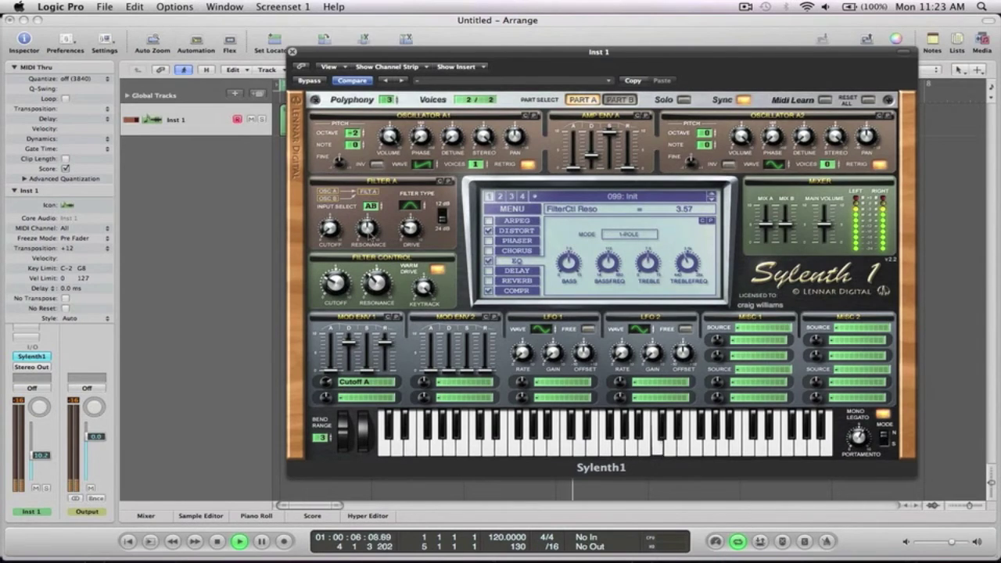
pyautogui.moveTo(371, 233); pyautogui.dragTo(364, 314)
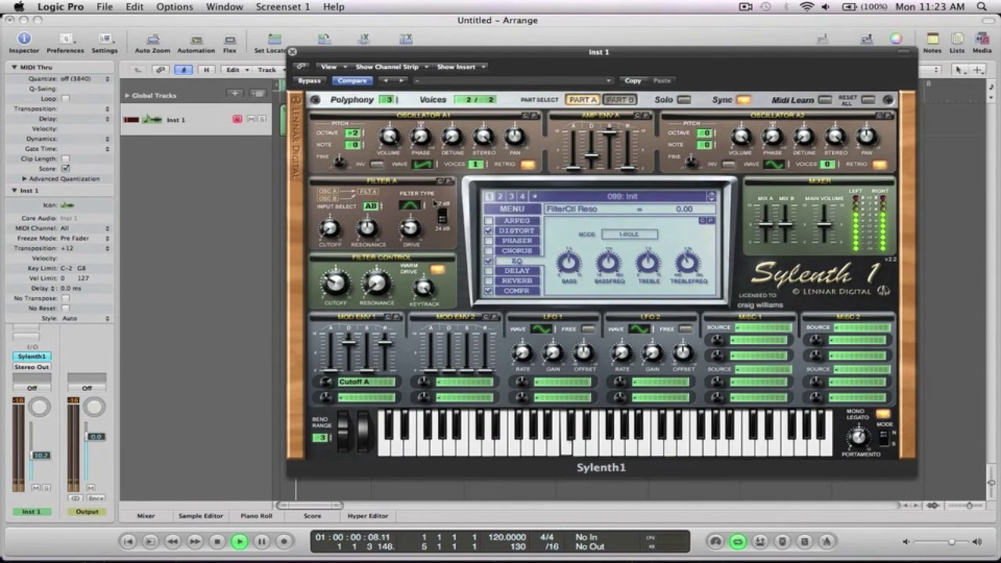
pyautogui.moveTo(410, 229); pyautogui.dragTo(409, 235)
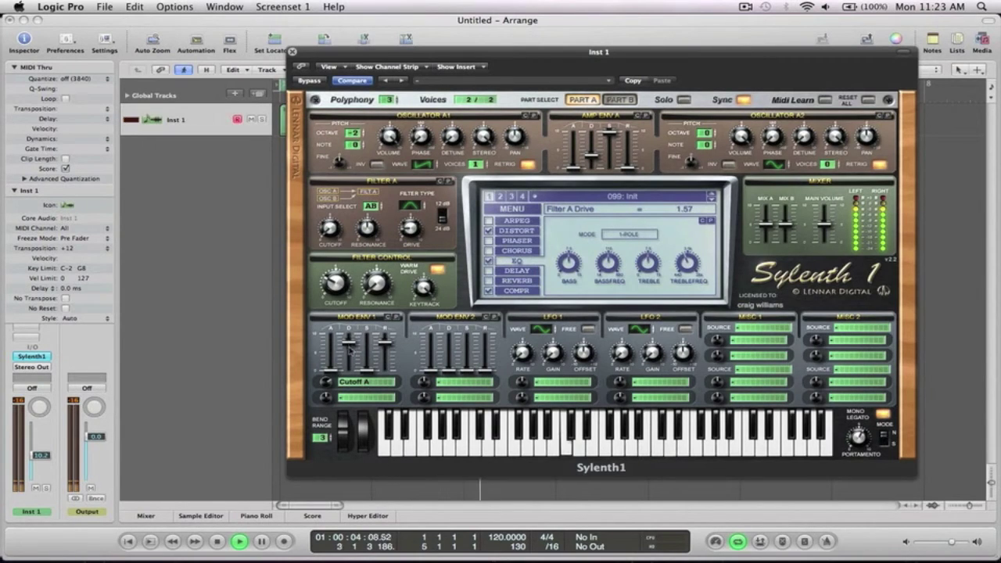
# - Stop playback and initialise the preset
pyautogui.press('space')
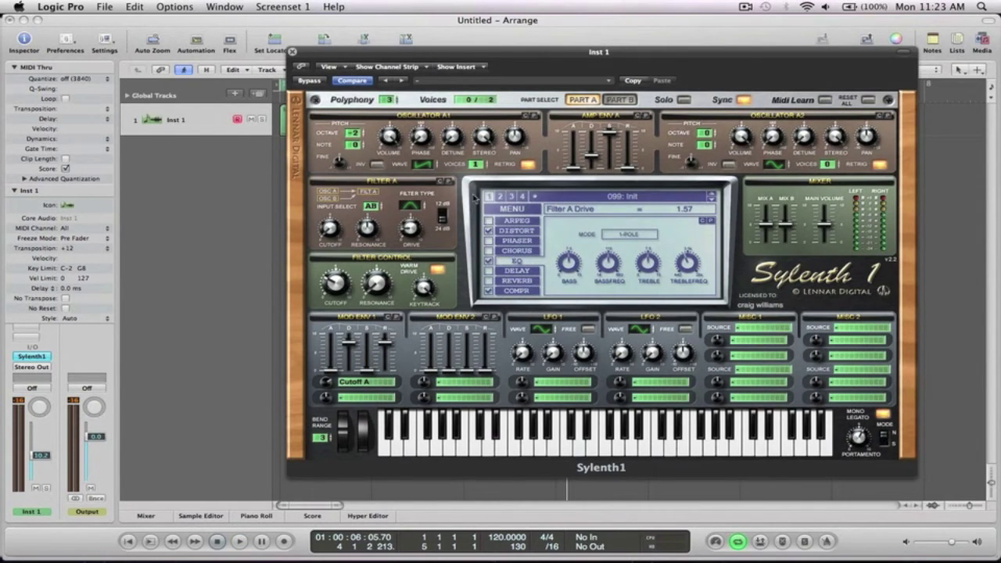
pyautogui.click(519, 210)
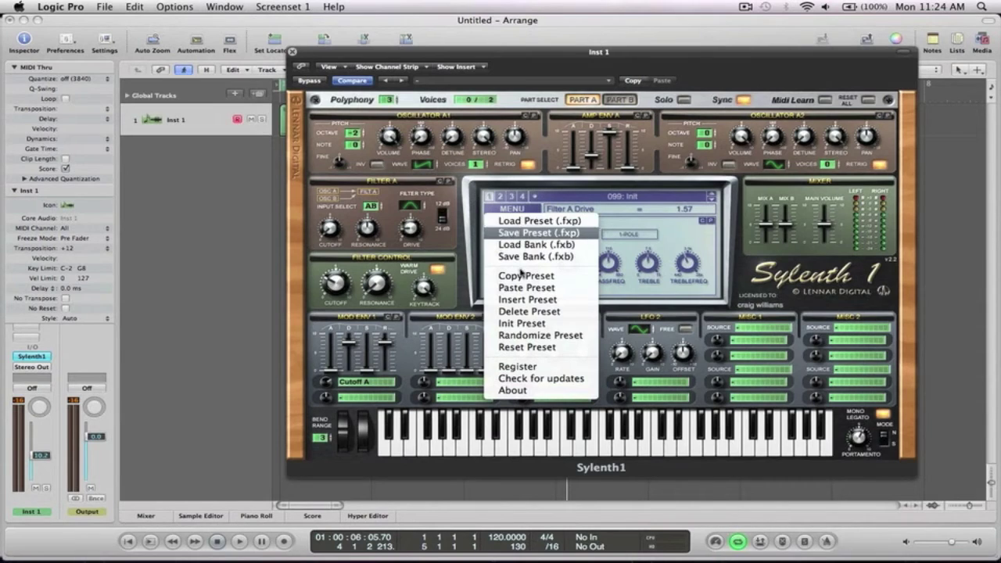
pyautogui.click(522, 323)
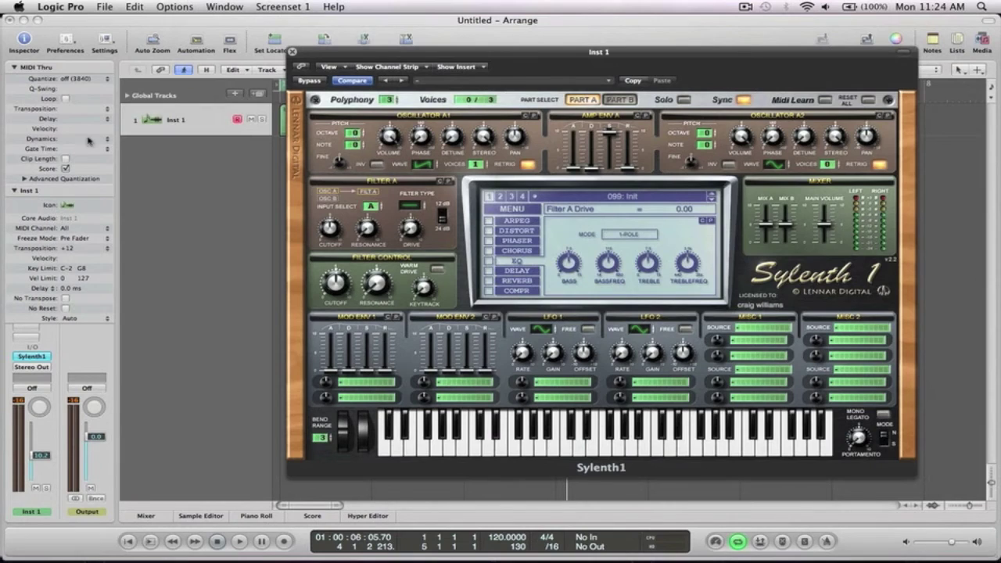
# - Set the Inst 1 track's transposition back to +0 and collapse its parameters
pyautogui.click(91, 249)
pyautogui.click(83, 259)
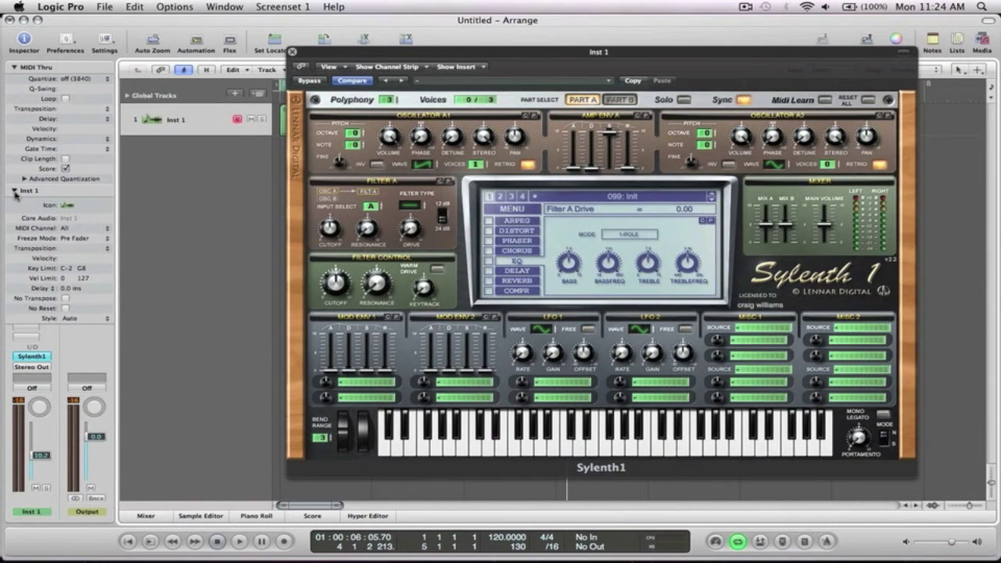
pyautogui.click(14, 191)
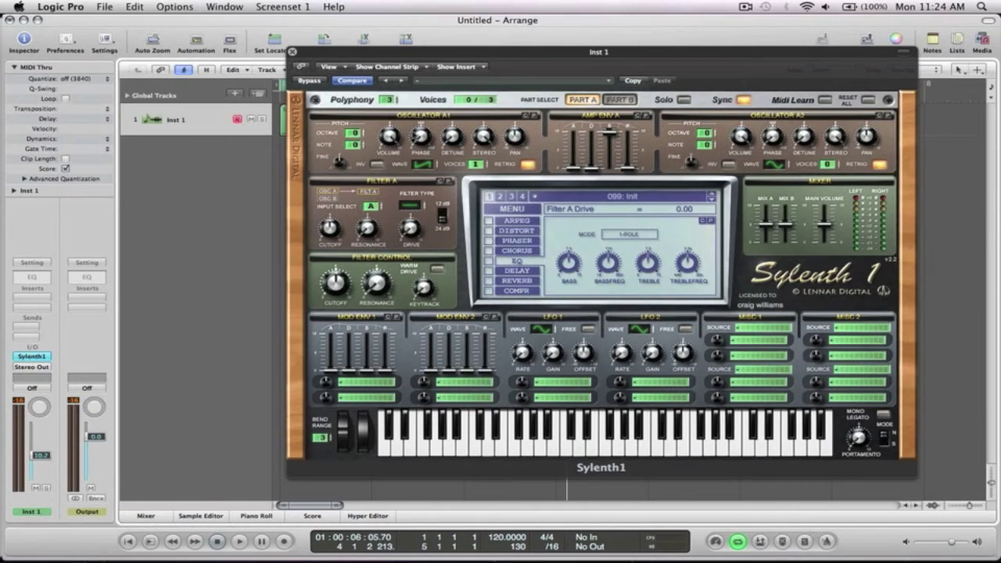
# - Set Oscillator A1's octave to +1, start playback and set its voices to 4
pyautogui.moveTo(356, 133); pyautogui.dragTo(357, 125)
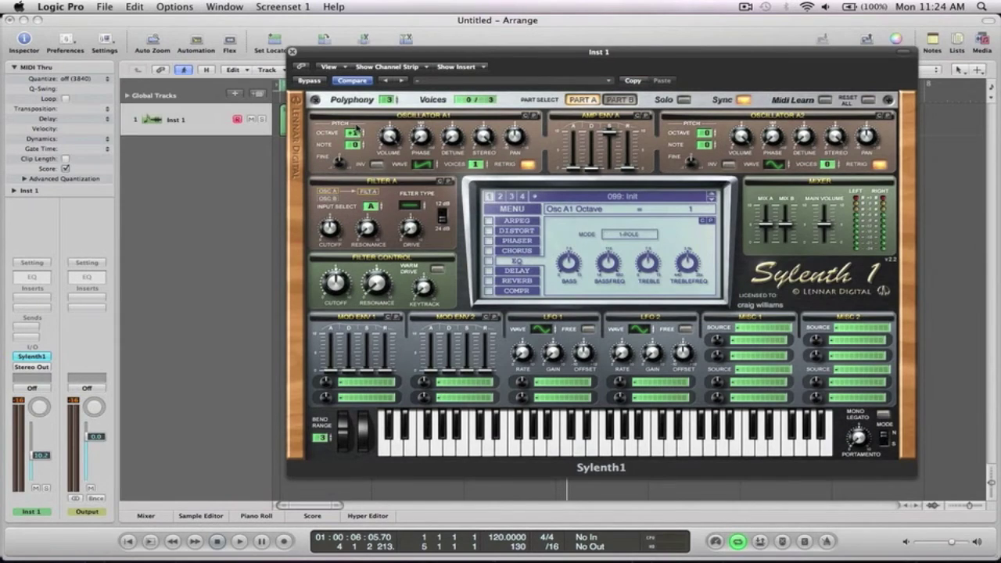
pyautogui.press('space')
pyautogui.press('space')
pyautogui.press('space')
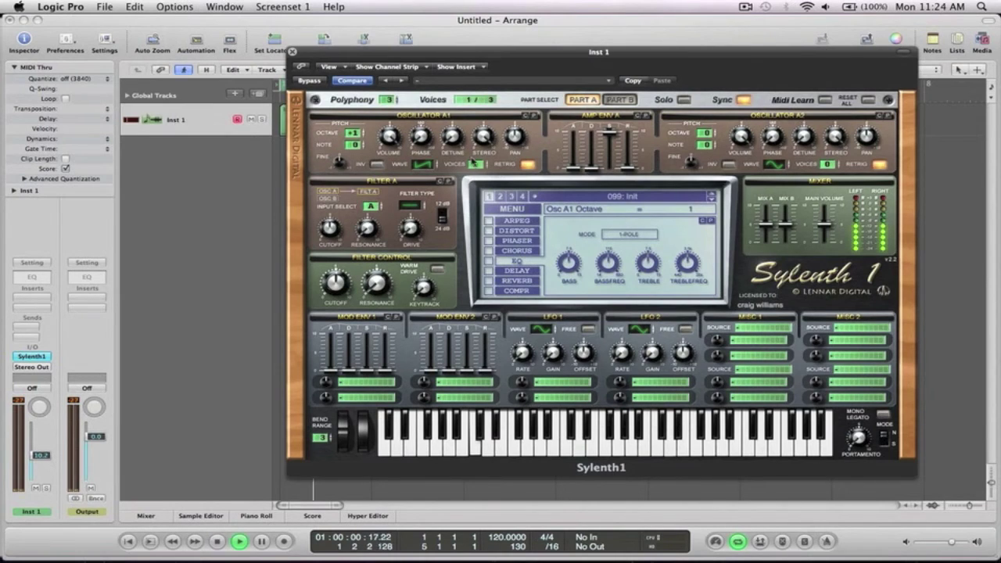
pyautogui.moveTo(474, 163); pyautogui.dragTo(479, 139)
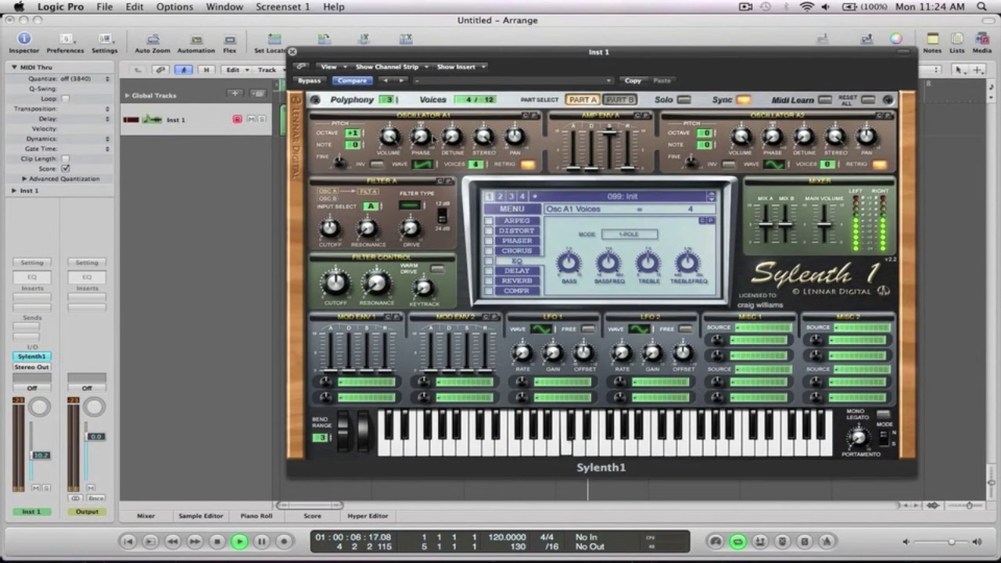
# - Set Oscillator A1's detune to 1.43 and stereo to 1.19, and the Amp Env A release to 4.07
pyautogui.moveTo(451, 141); pyautogui.dragTo(452, 117)
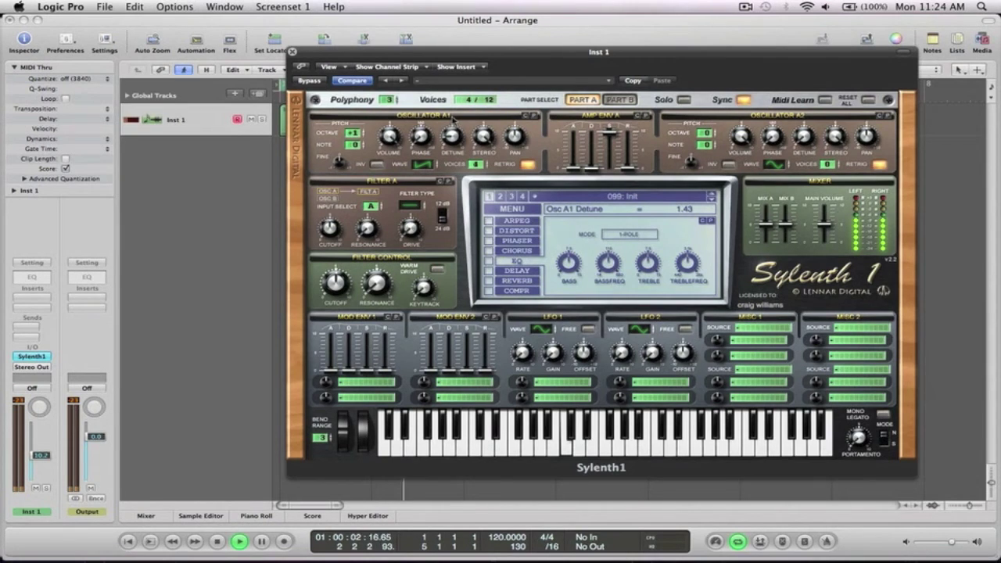
pyautogui.click(486, 135)
pyautogui.moveTo(487, 137); pyautogui.dragTo(498, 258)
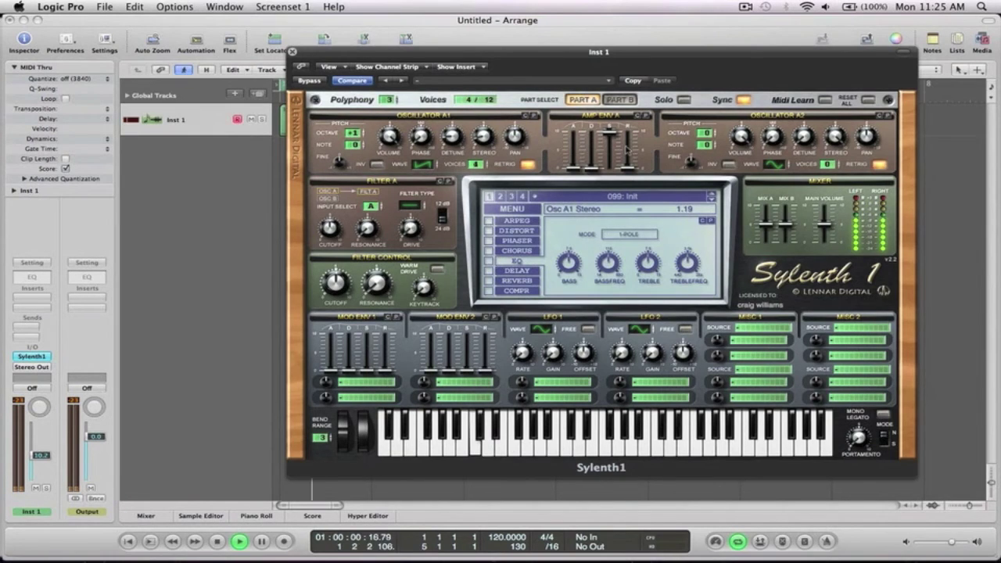
pyautogui.moveTo(625, 149); pyautogui.dragTo(628, 153)
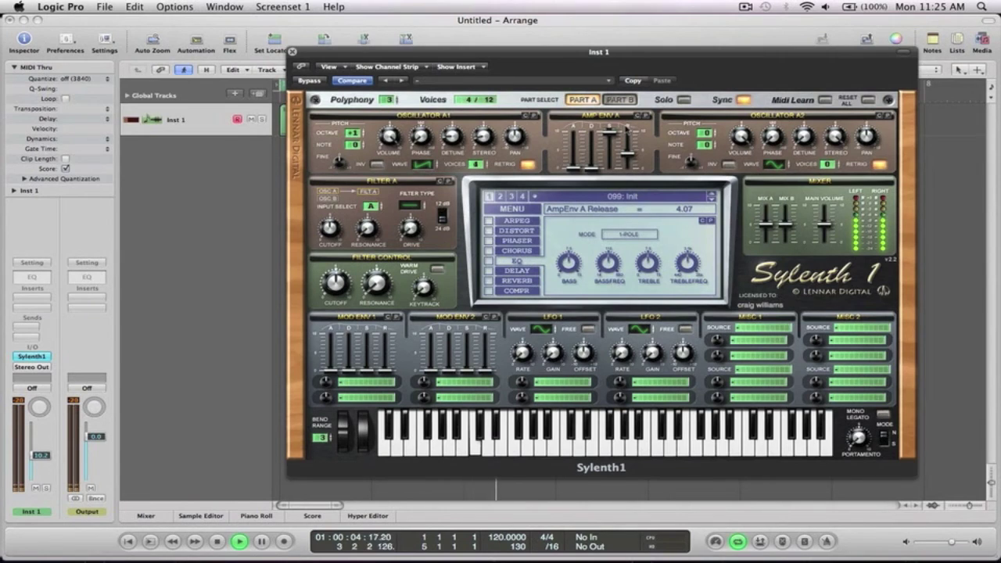
# - Set Oscillator A2 to octave +1, Saw wave, 4 voices, phase 140.57 deg and detune 1.29
pyautogui.moveTo(706, 133); pyautogui.dragTo(707, 129)
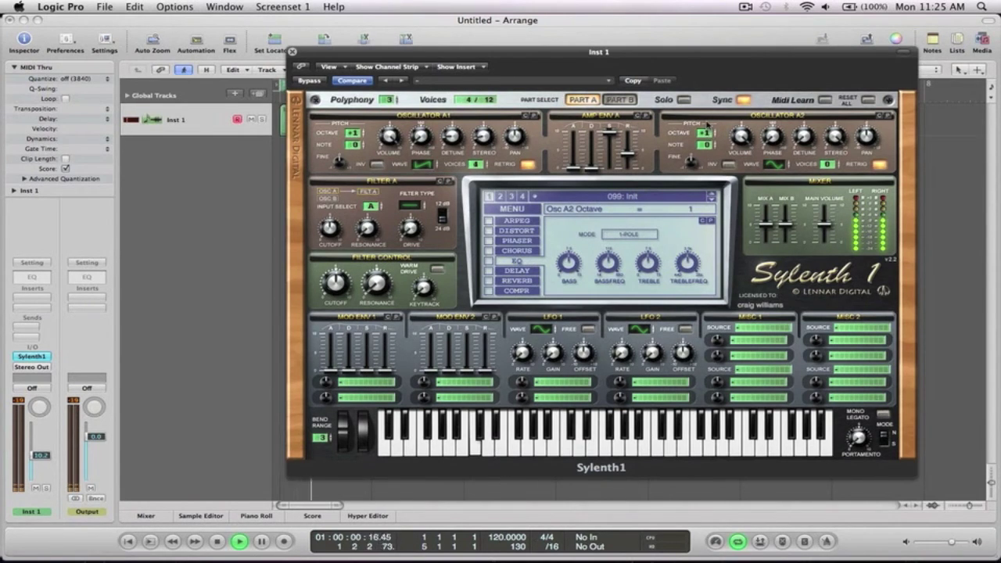
pyautogui.click(781, 163)
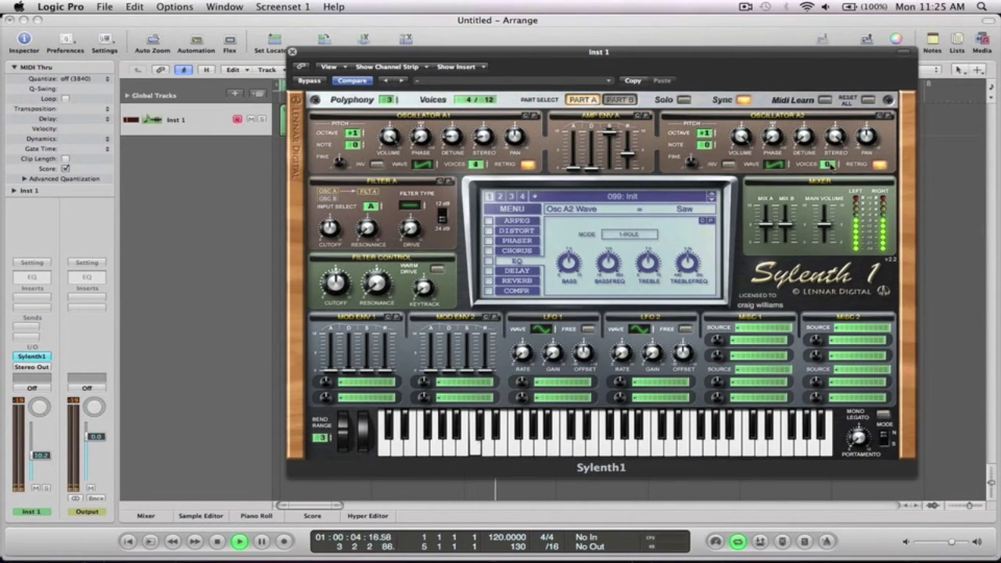
pyautogui.moveTo(829, 163); pyautogui.dragTo(827, 129)
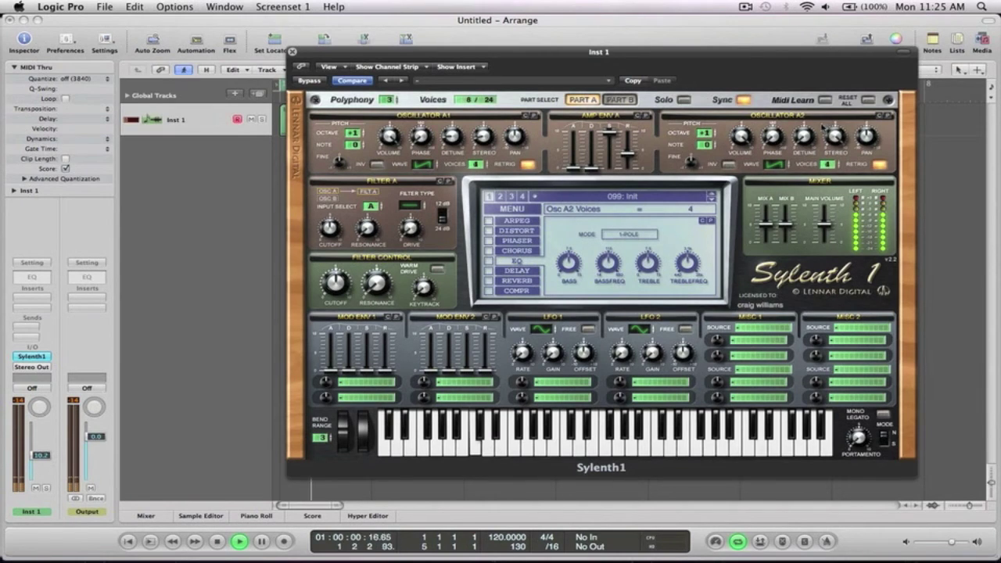
pyautogui.moveTo(804, 137); pyautogui.dragTo(805, 120)
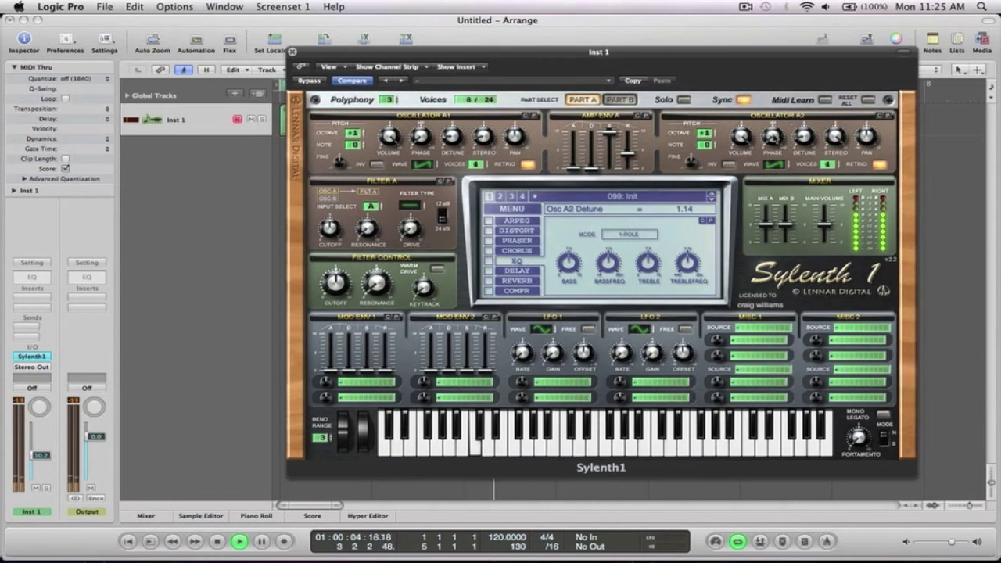
pyautogui.moveTo(772, 138); pyautogui.dragTo(773, 85)
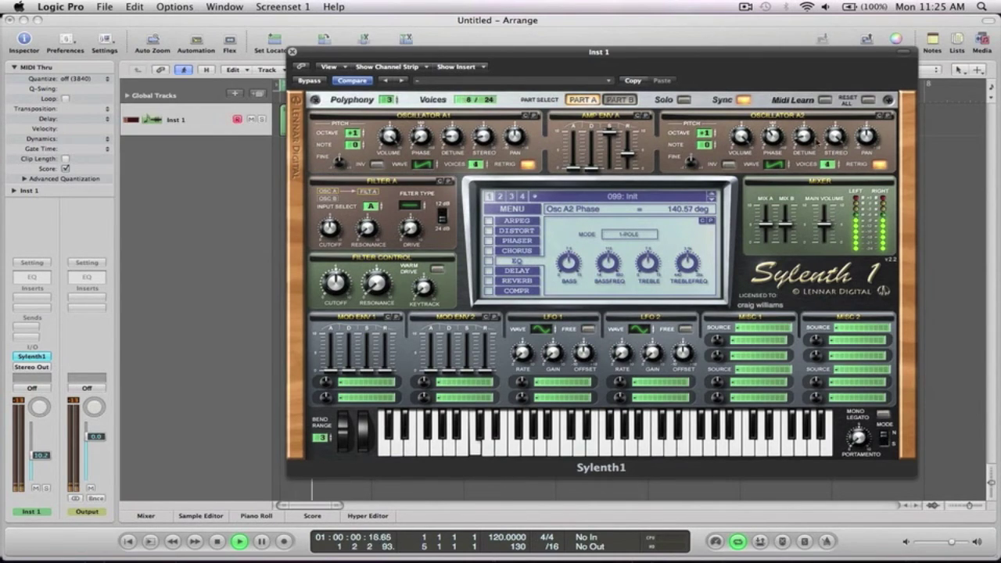
pyautogui.moveTo(810, 141); pyautogui.dragTo(808, 138)
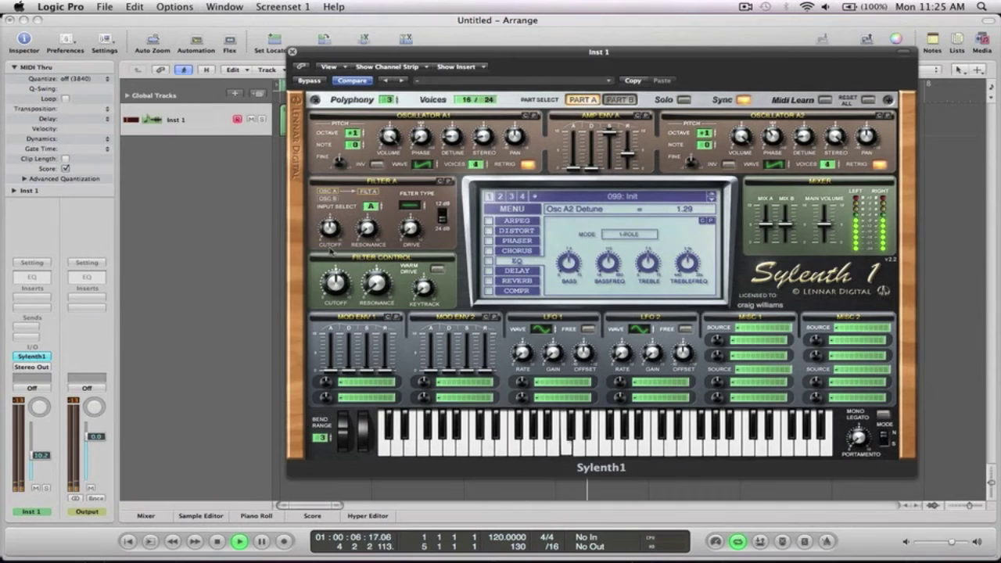
# - Set Filter A to Lowpass with drive 1.10 and enable Warm Drive in Filter Control
pyautogui.click(412, 206)
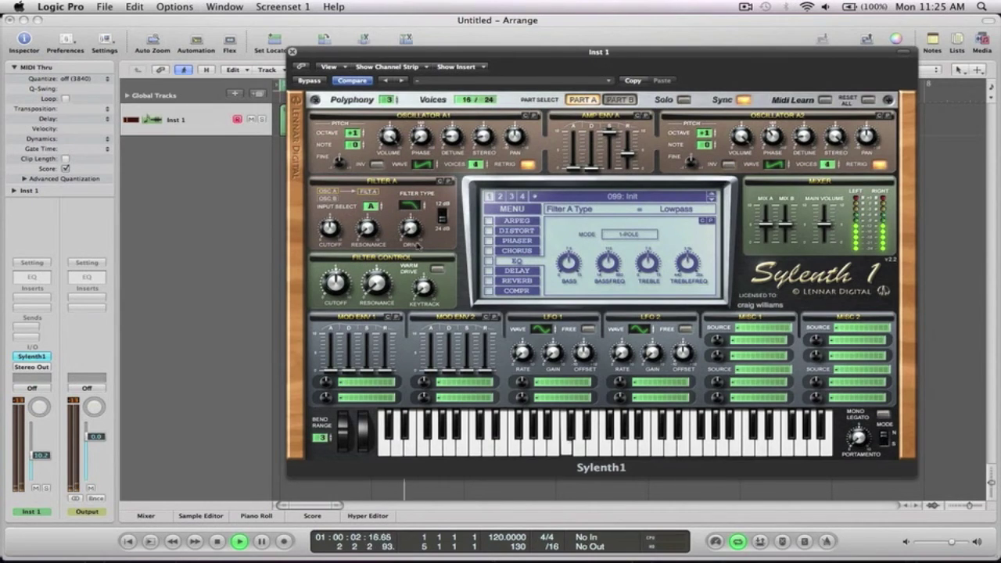
pyautogui.moveTo(367, 226); pyautogui.dragTo(368, 218)
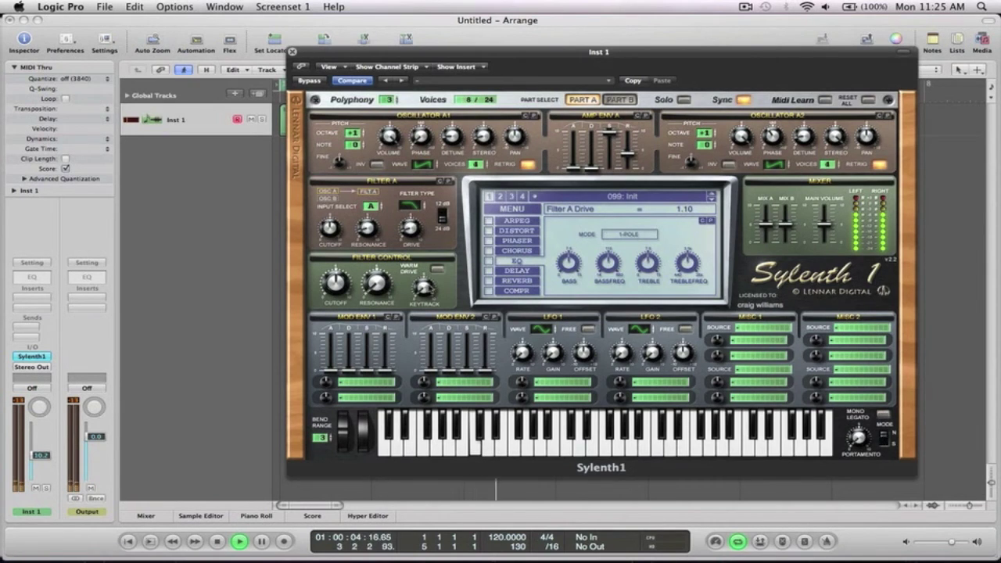
pyautogui.click(437, 269)
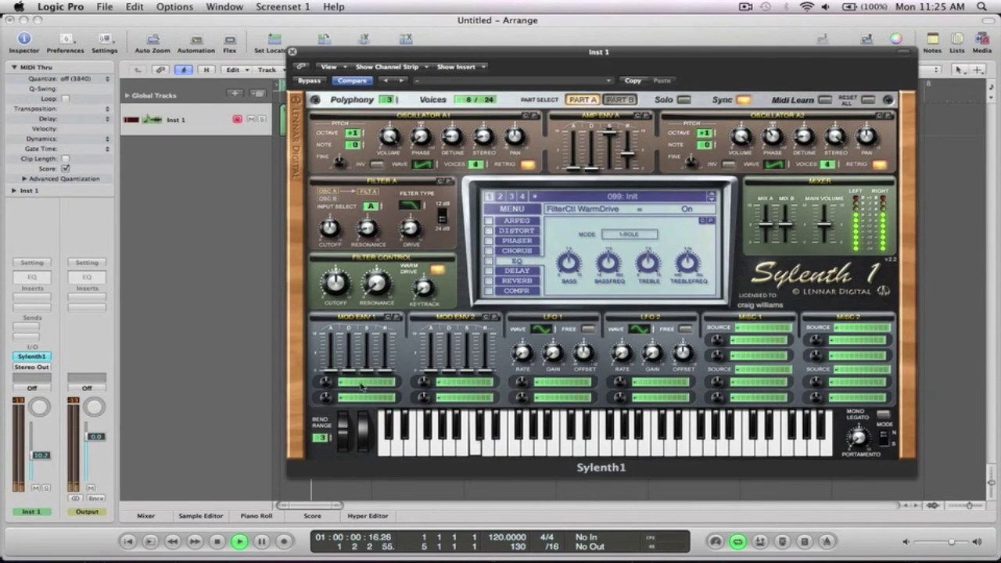
# - Assign Mod Env 1 to Cutoff A with amount 4.10 and set the envelope's decay to 6.32
pyautogui.click(361, 385)
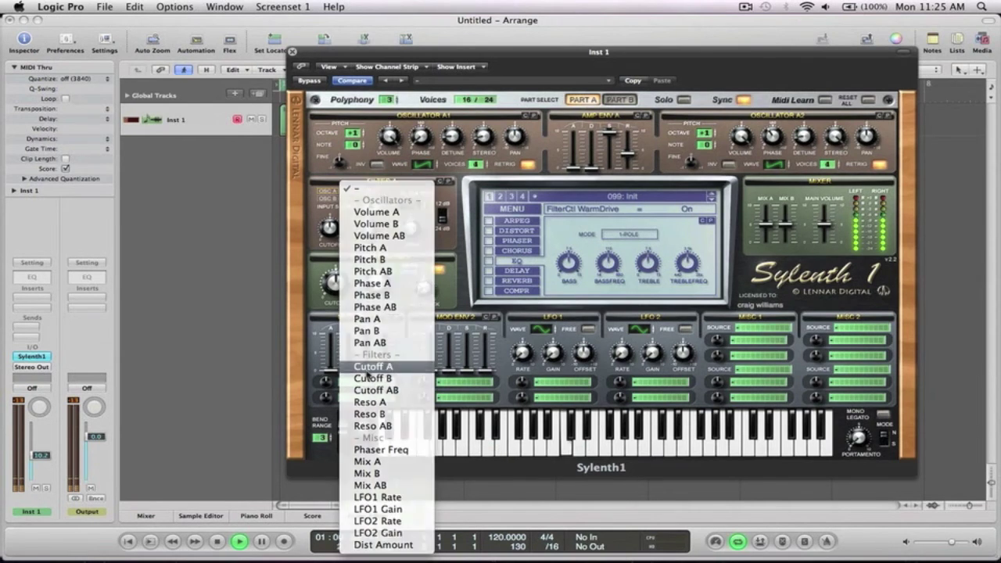
pyautogui.click(366, 371)
pyautogui.moveTo(351, 372); pyautogui.dragTo(349, 349)
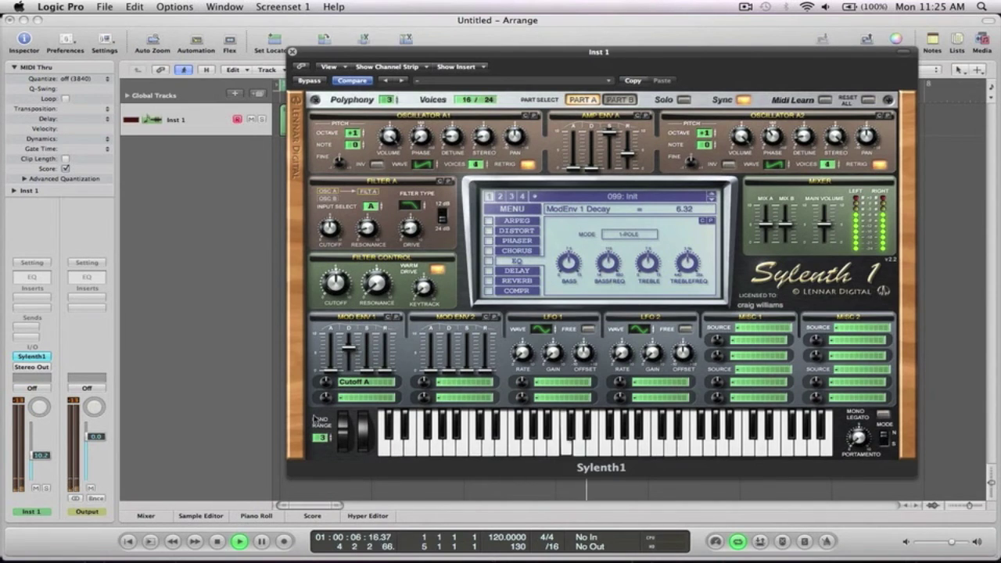
pyautogui.moveTo(327, 384); pyautogui.dragTo(328, 359)
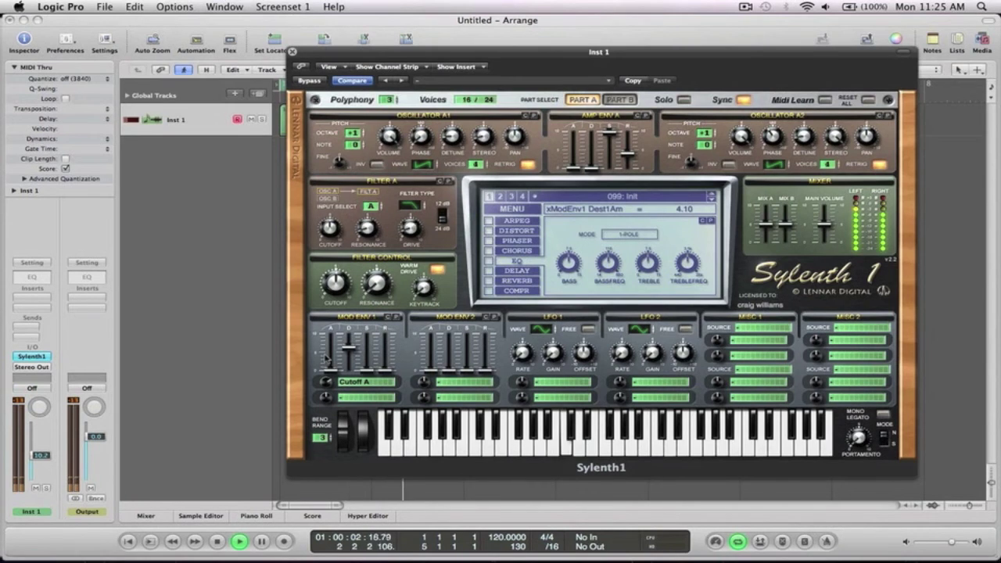
# - Set Mod Env 1's attack to 1.26, sustain to 2.87 and release to 6.78
pyautogui.click(329, 371)
pyautogui.moveTo(329, 373); pyautogui.dragTo(329, 361)
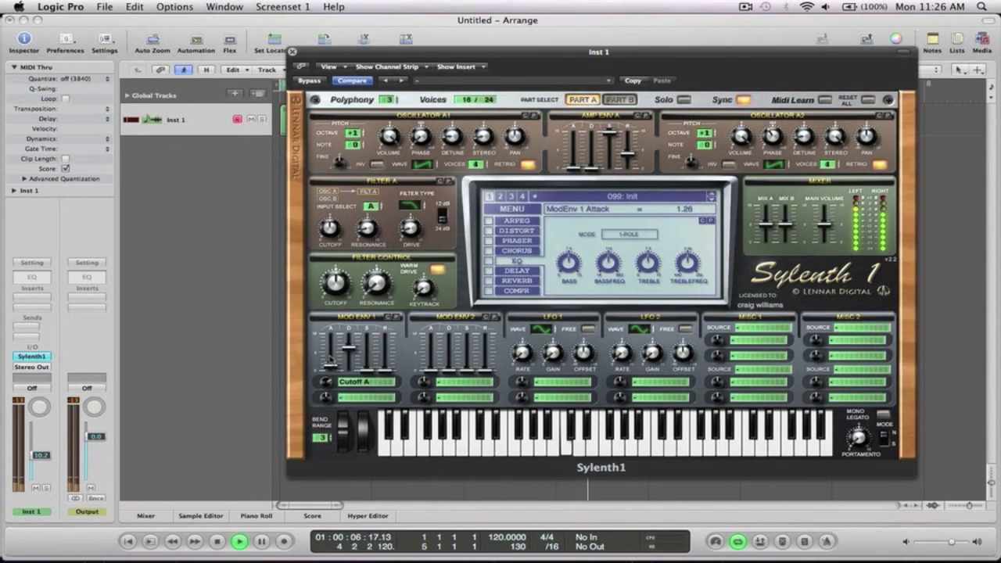
pyautogui.click(365, 365)
pyautogui.moveTo(366, 365); pyautogui.dragTo(367, 337)
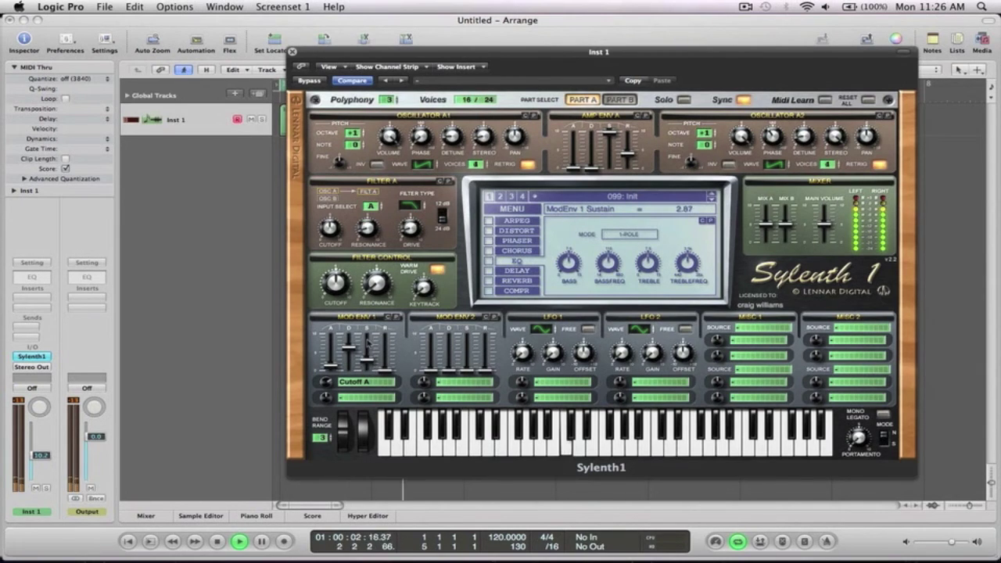
pyautogui.click(384, 371)
pyautogui.moveTo(385, 372); pyautogui.dragTo(384, 298)
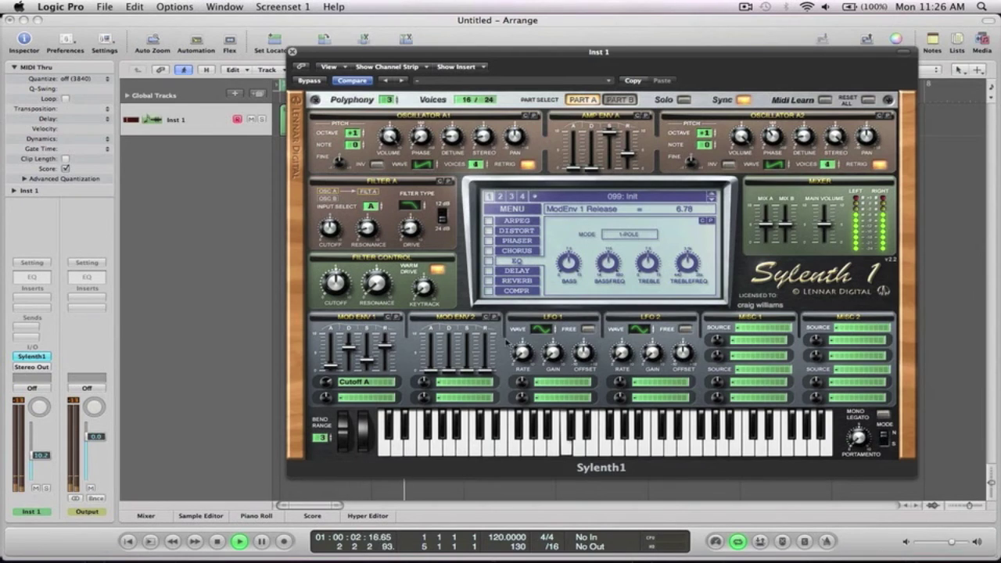
# - Stop playback, set the Inst 1 track's transposition to -12, audition it briefly and collapse the track parameters
pyautogui.press('space')
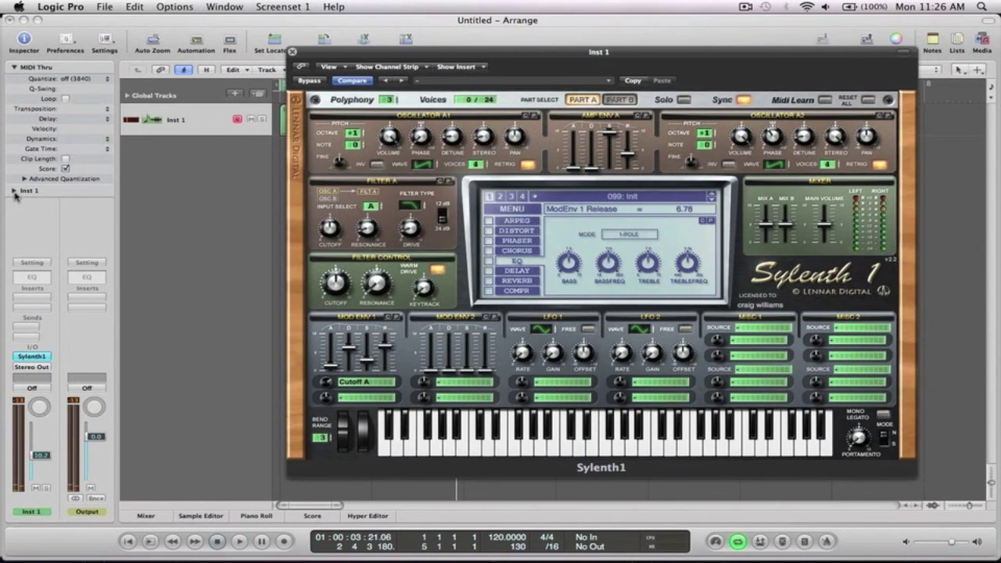
pyautogui.click(14, 190)
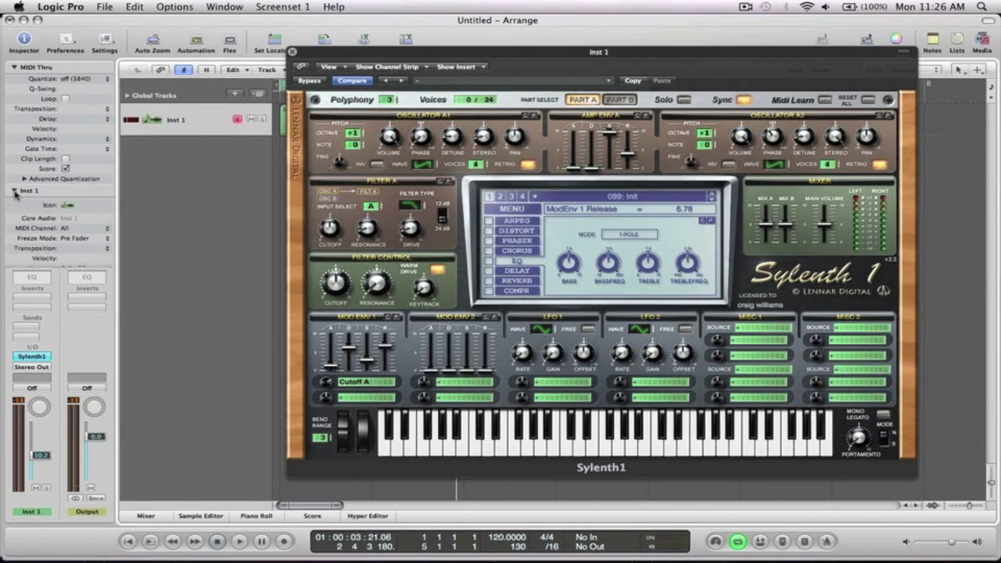
pyautogui.click(83, 250)
pyautogui.click(79, 263)
pyautogui.press('space')
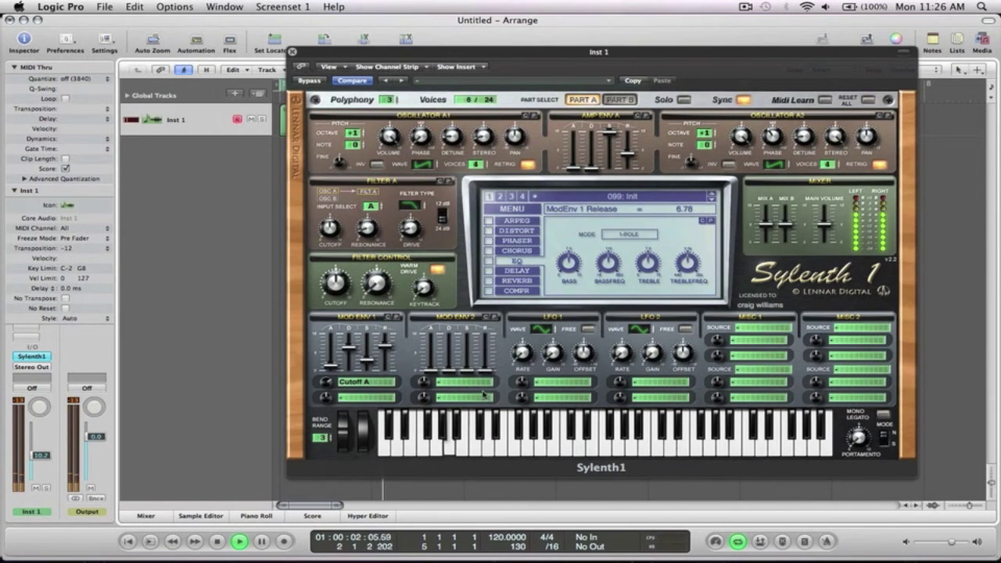
pyautogui.press('space')
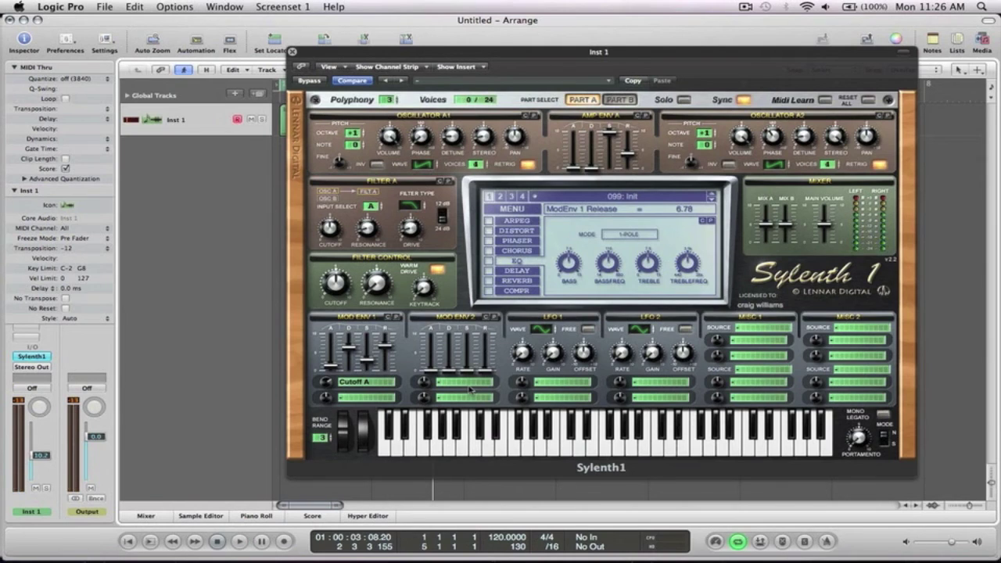
pyautogui.click(14, 191)
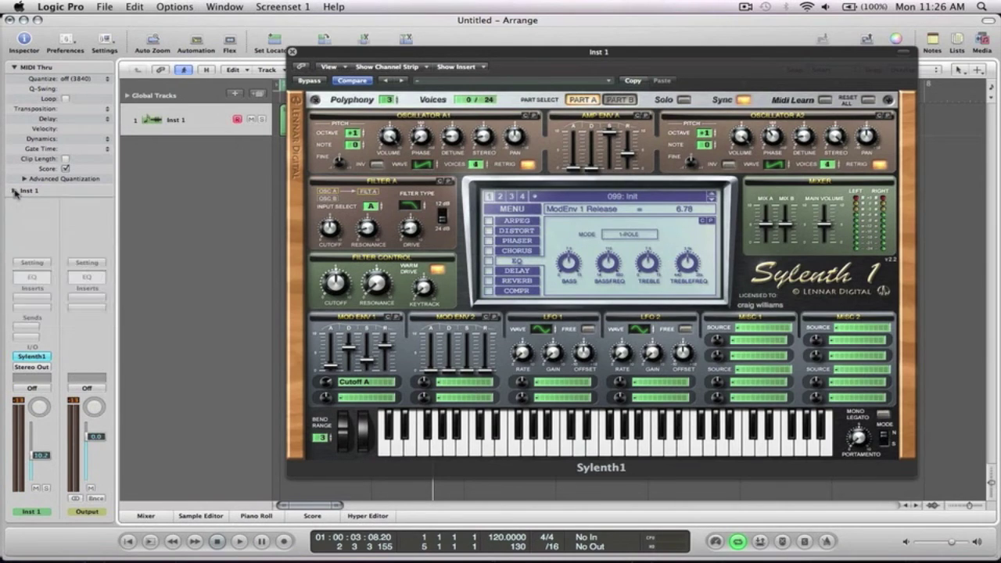
# - Assign LFO 1 to Pitch A with amount 0.67, turn on its Free mode and adjust its rate
pyautogui.click(563, 383)
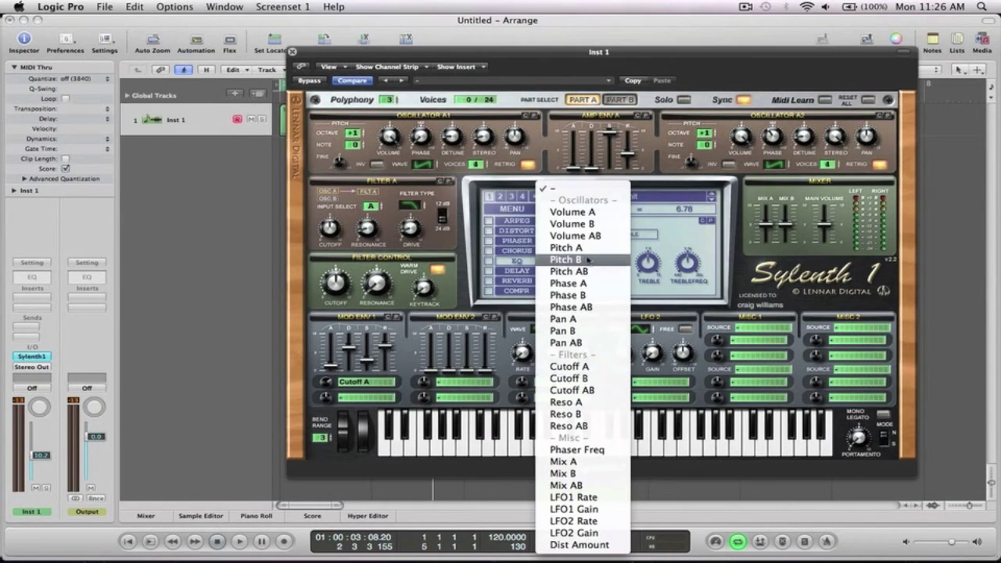
pyautogui.click(565, 247)
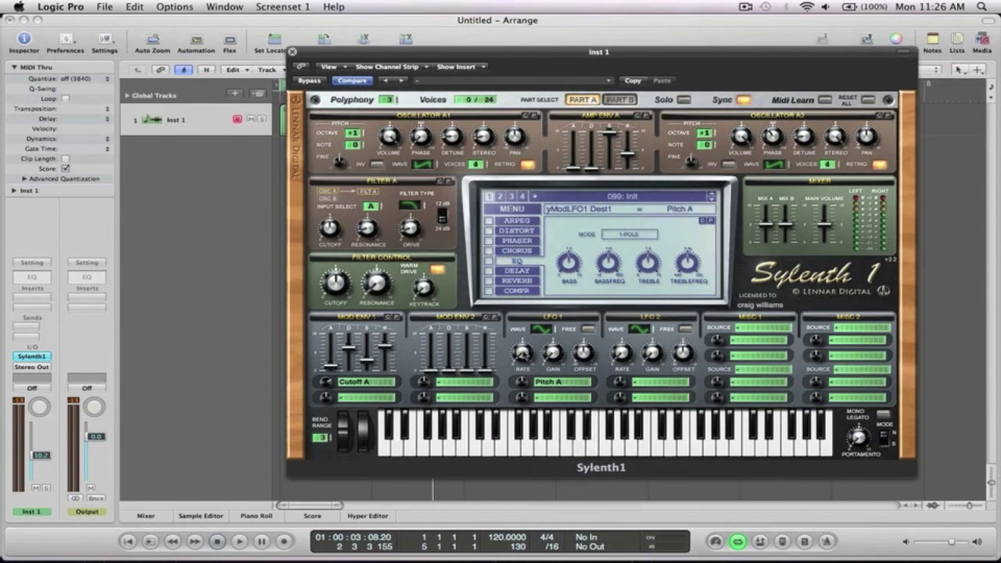
pyautogui.click(589, 329)
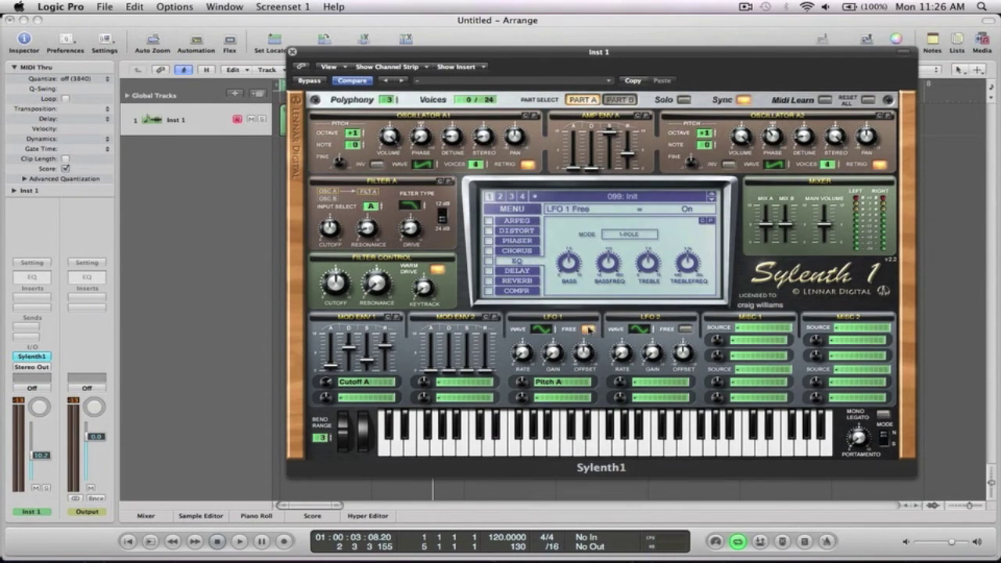
pyautogui.moveTo(522, 357); pyautogui.dragTo(524, 291)
pyautogui.click(521, 382)
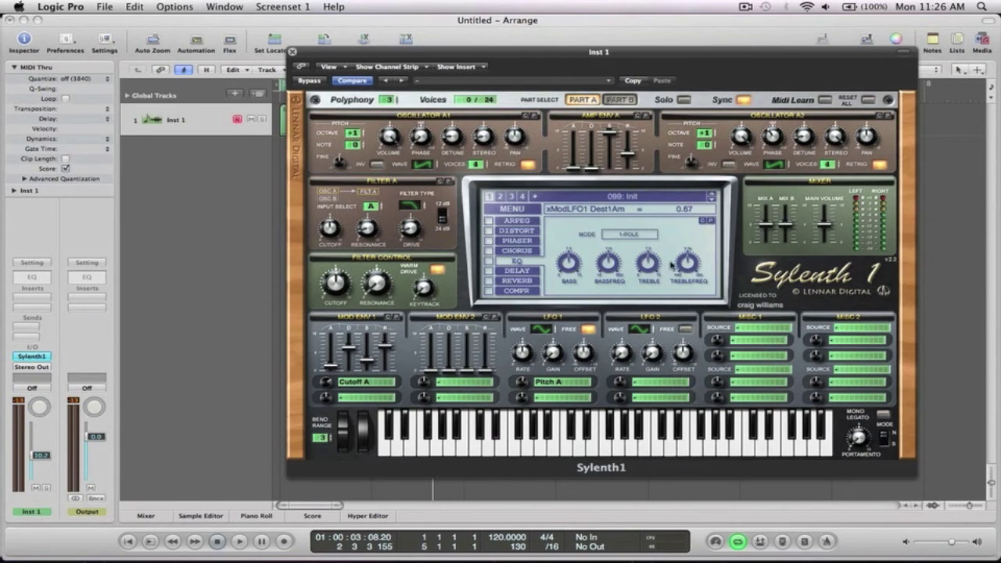
# - Audition the patch in playback while setting LFO 1's gain to 0.48 and Filter A's drive to 0.62
pyautogui.press('space')
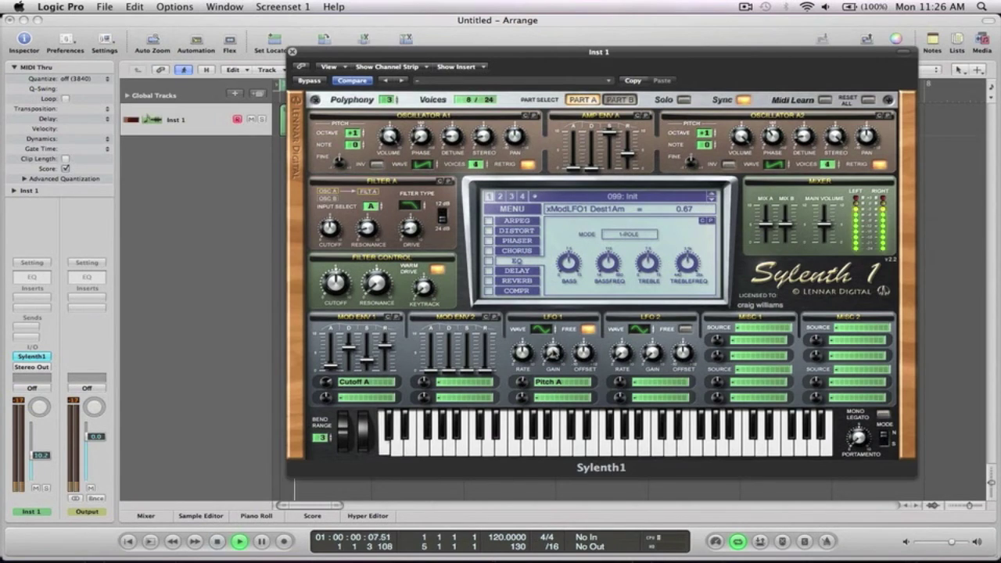
pyautogui.moveTo(556, 355); pyautogui.dragTo(556, 418)
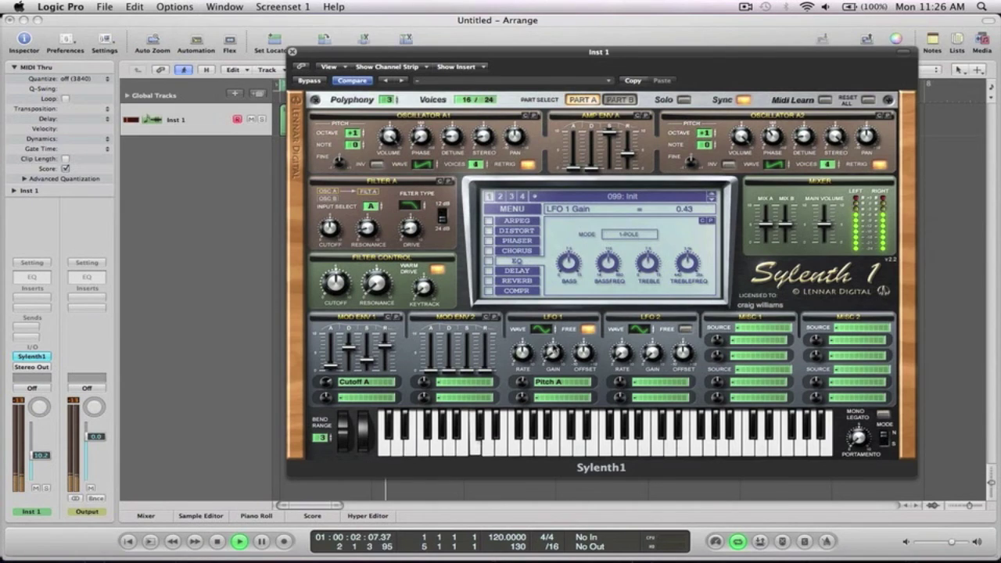
pyautogui.moveTo(556, 355); pyautogui.dragTo(556, 353)
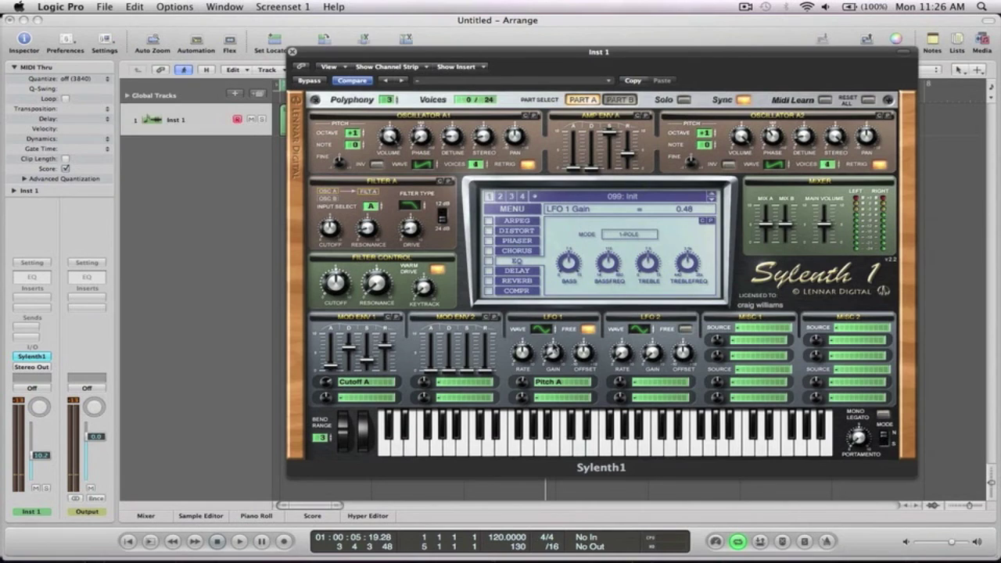
pyautogui.press('space')
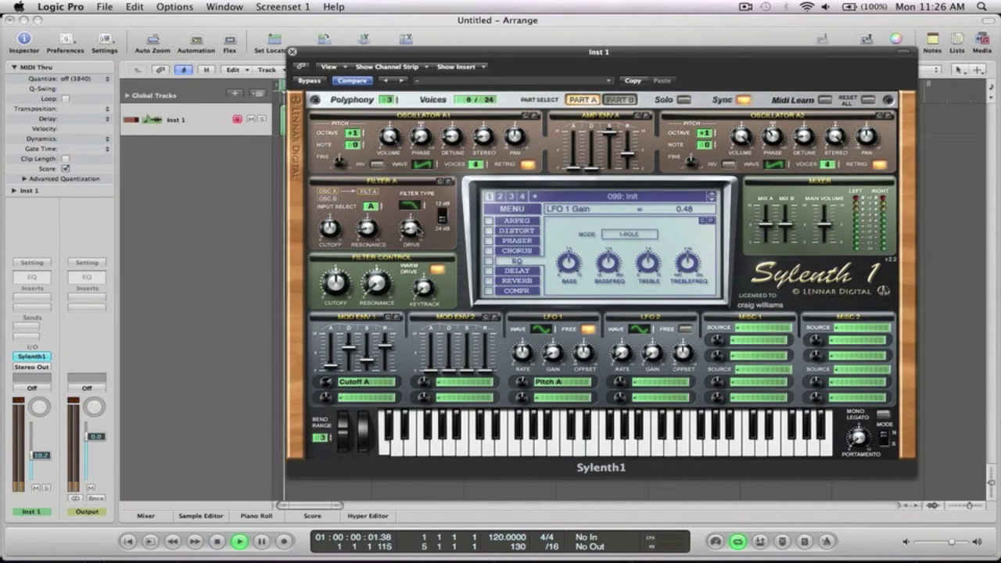
pyautogui.click(421, 232)
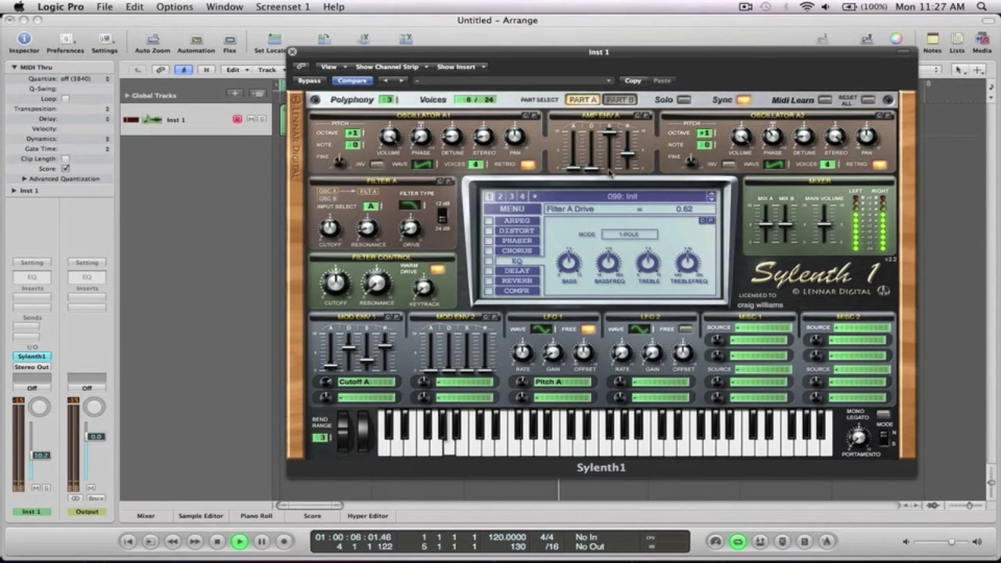
# - Stop playback, show the on-screen typing keyboard and play single test notes F, A and D through the patch
pyautogui.press('space')
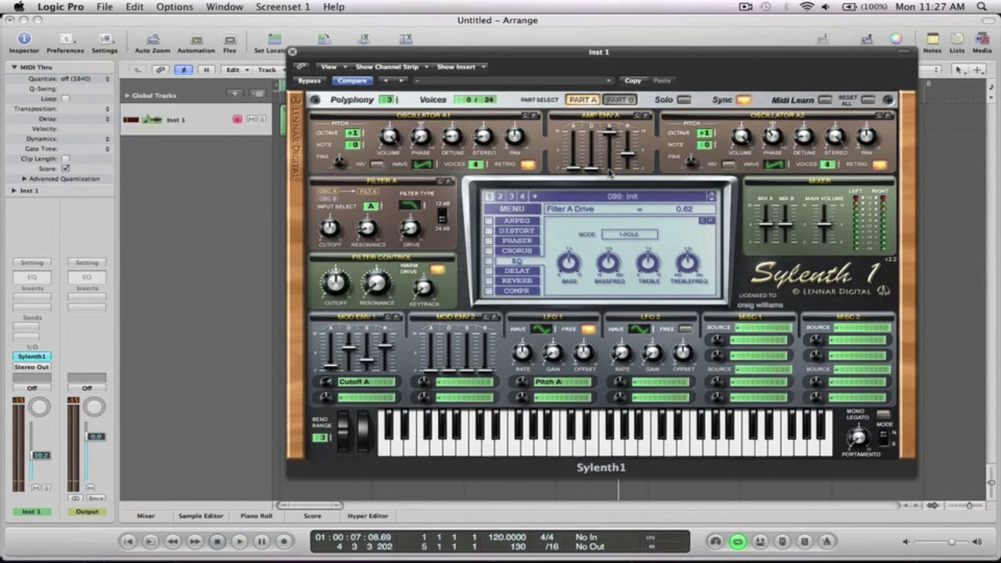
pyautogui.press('super+k')
pyautogui.press('f')
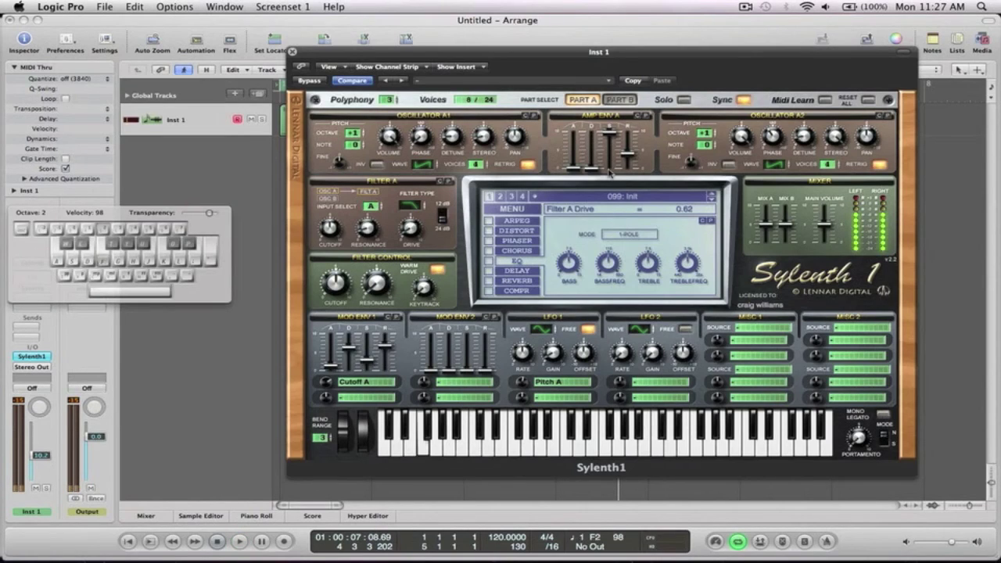
pyautogui.press('h')
pyautogui.press('s')
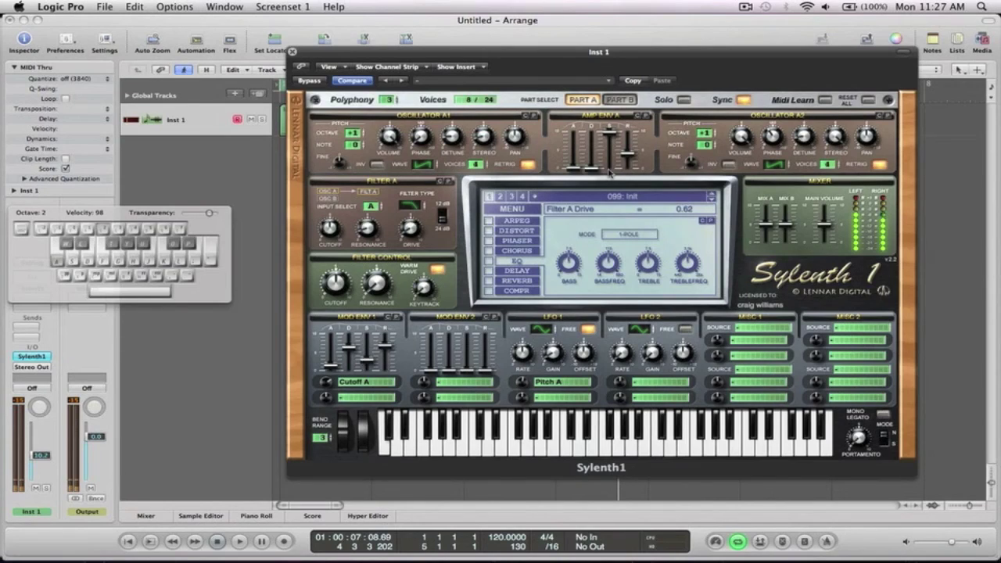
# - Audition the recorded part with the current patch from the start of the song and stop playback
pyautogui.press('Return')
pyautogui.press('space')
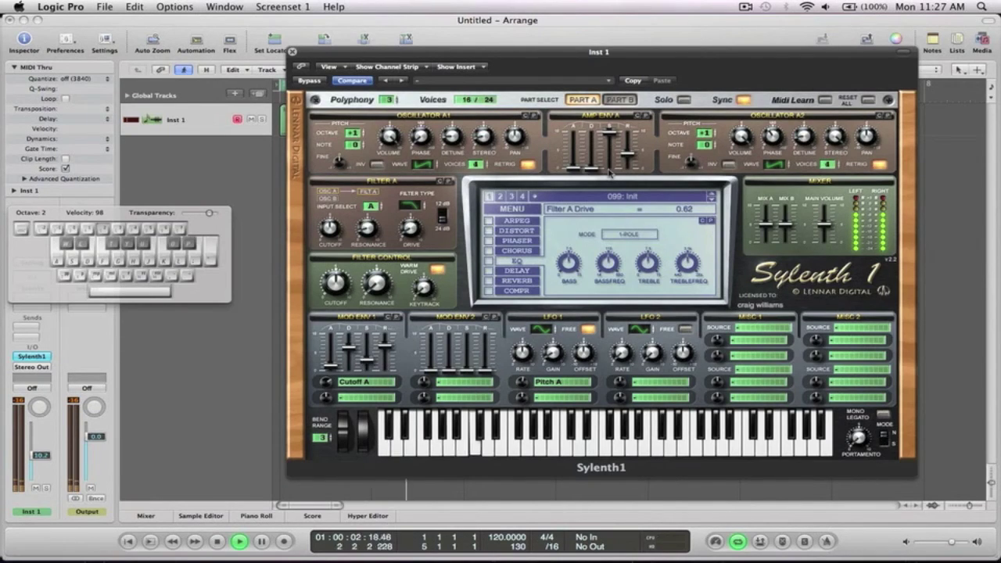
pyautogui.press('space')
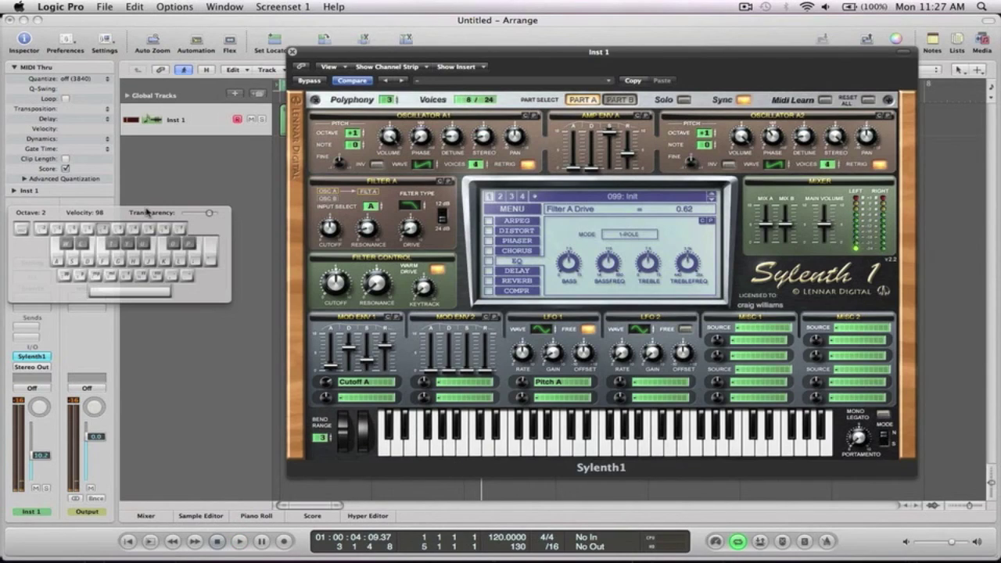
# - Audition the patch live with E minor chords and E-B and D-A fifths on the typing keyboard, and hide the keyboard
pyautogui.press('d')
pyautogui.press('g')
pyautogui.press('j')
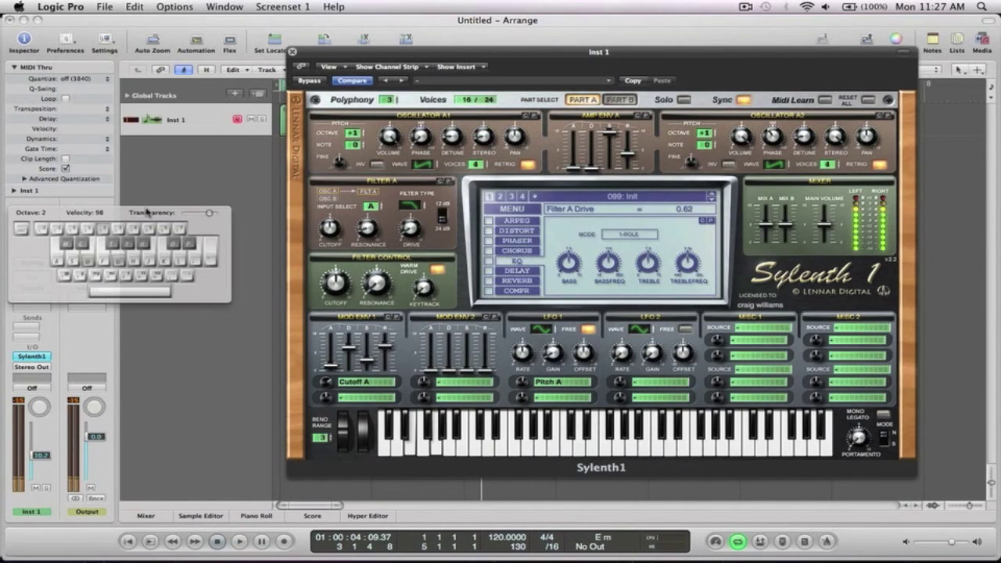
pyautogui.press('h')
pyautogui.press('d')
pyautogui.press('j')
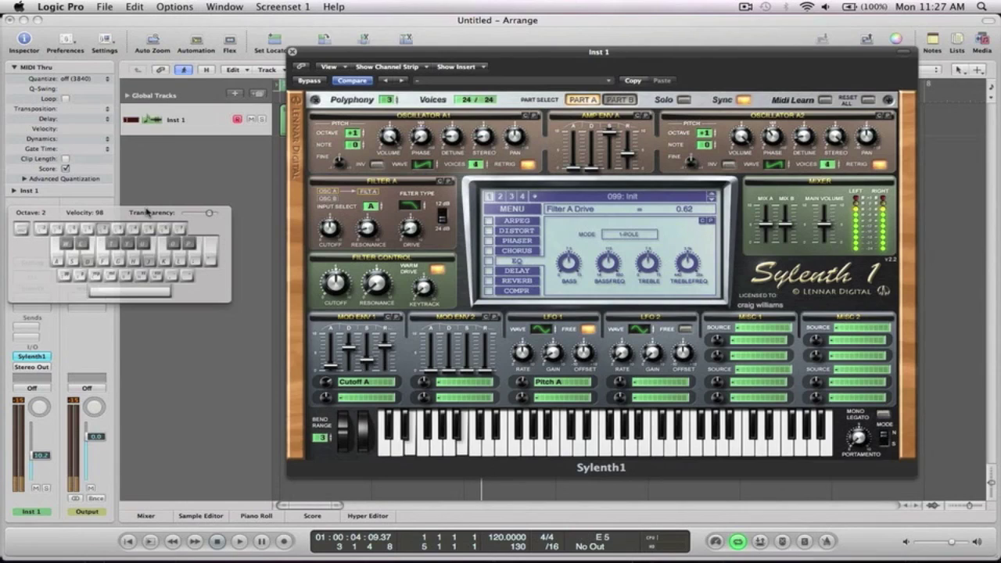
pyautogui.press('s')
pyautogui.press('h')
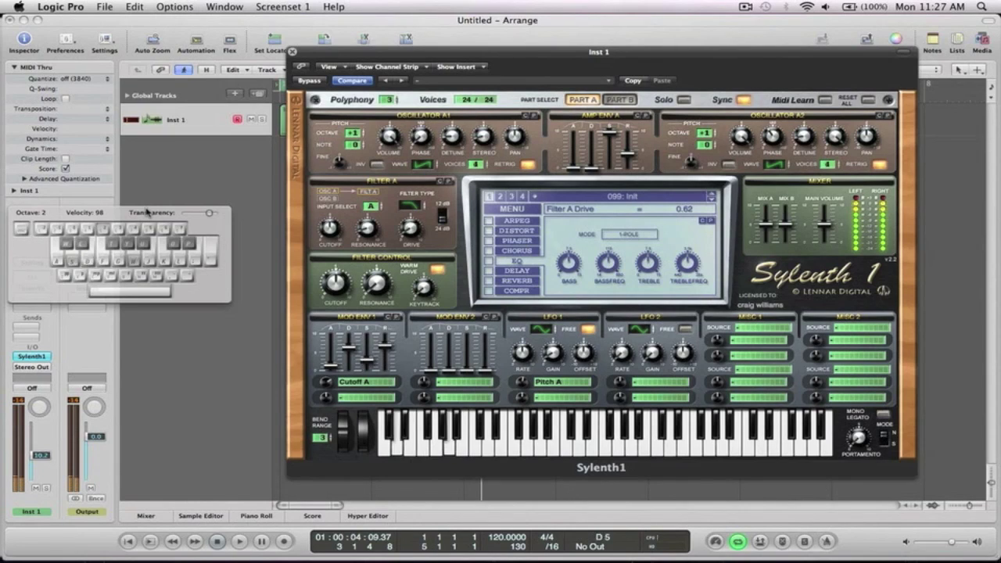
pyautogui.press('d')
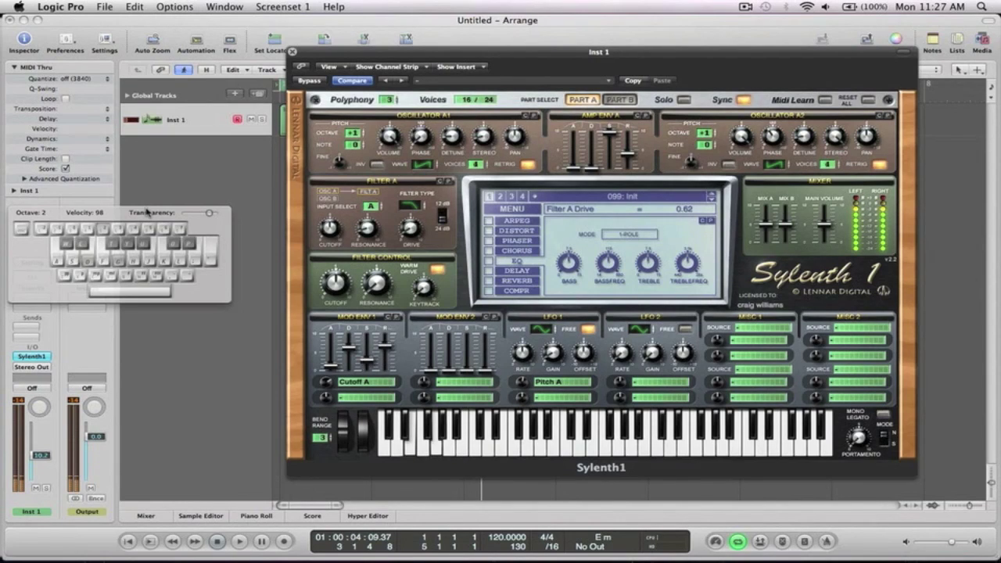
pyautogui.press('g')
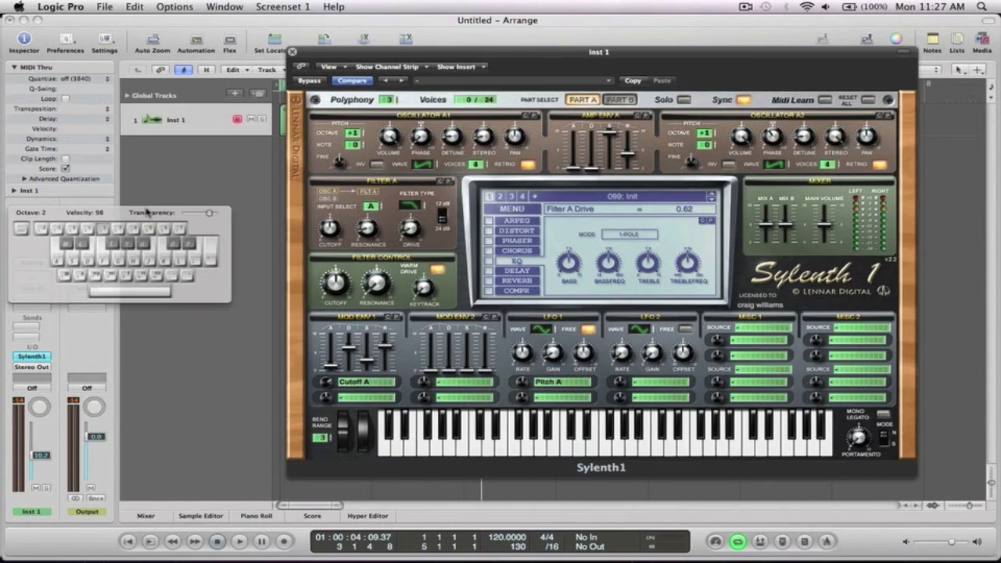
pyautogui.moveTo(123, 213); pyautogui.dragTo(163, 204)
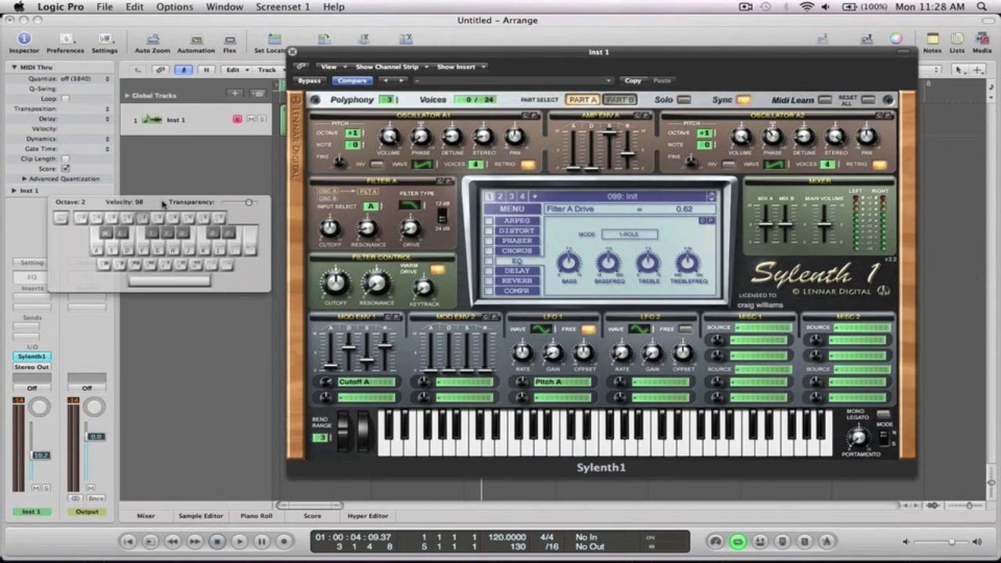
pyautogui.press('super+k')
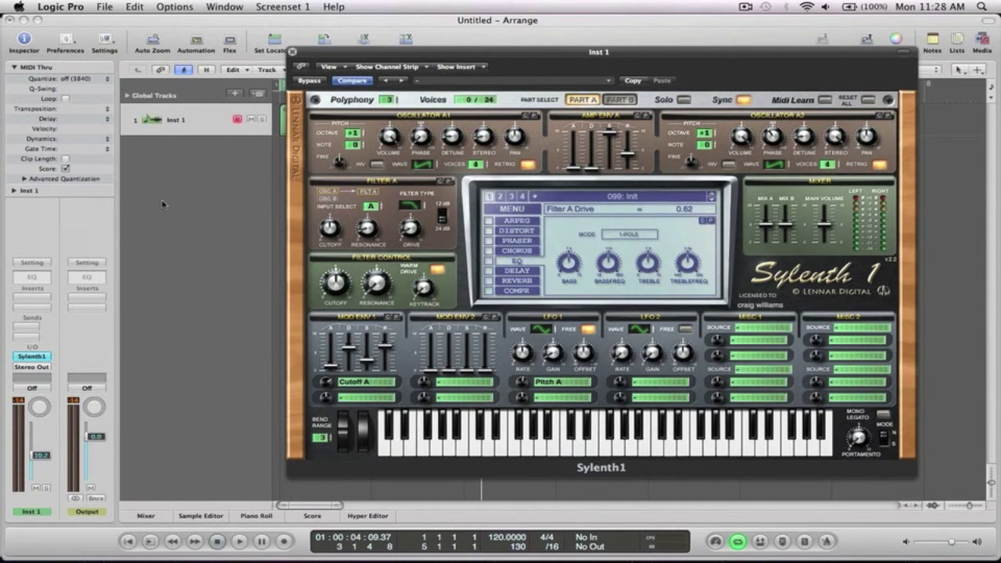